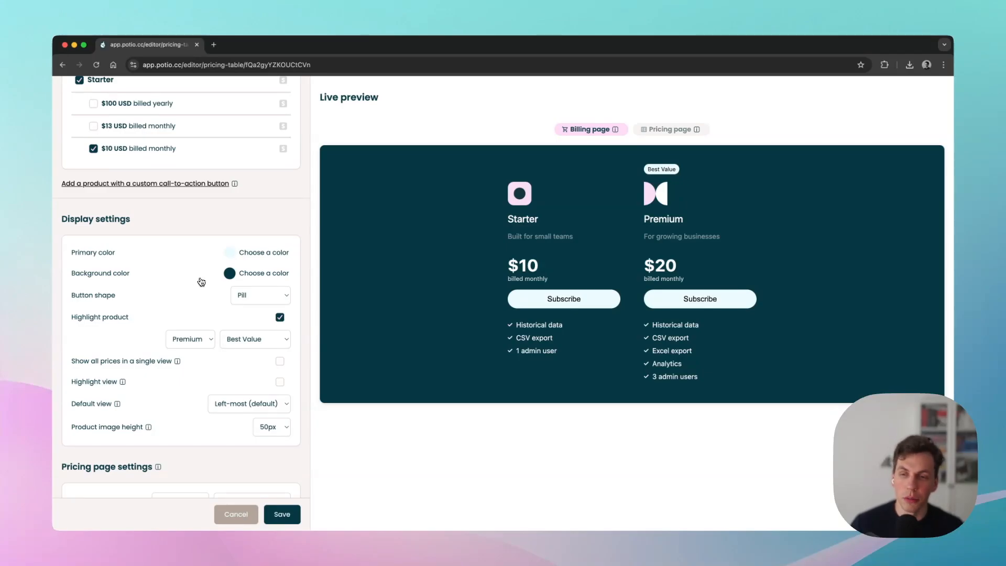
- Leave the pricing table editor without saving and duplicate the Base pricing table in the list of pricing tables
scroll(201, 282, "up", 5)
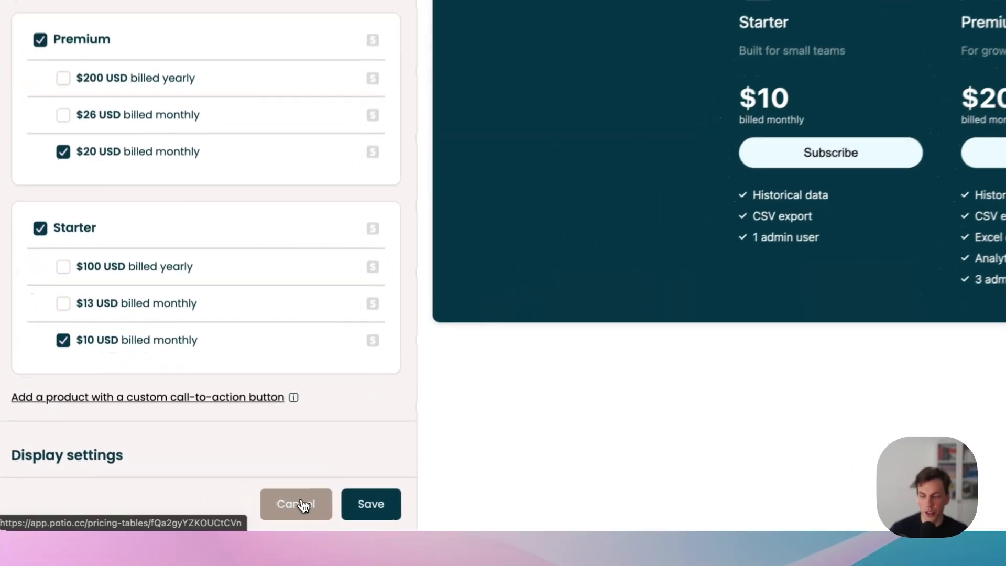
left_click(303, 504)
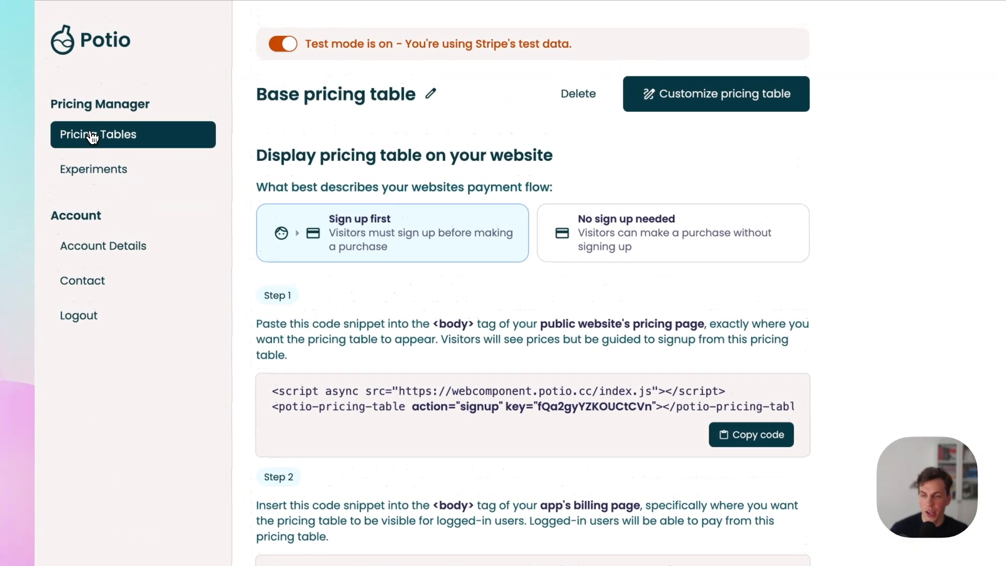
left_click(85, 100)
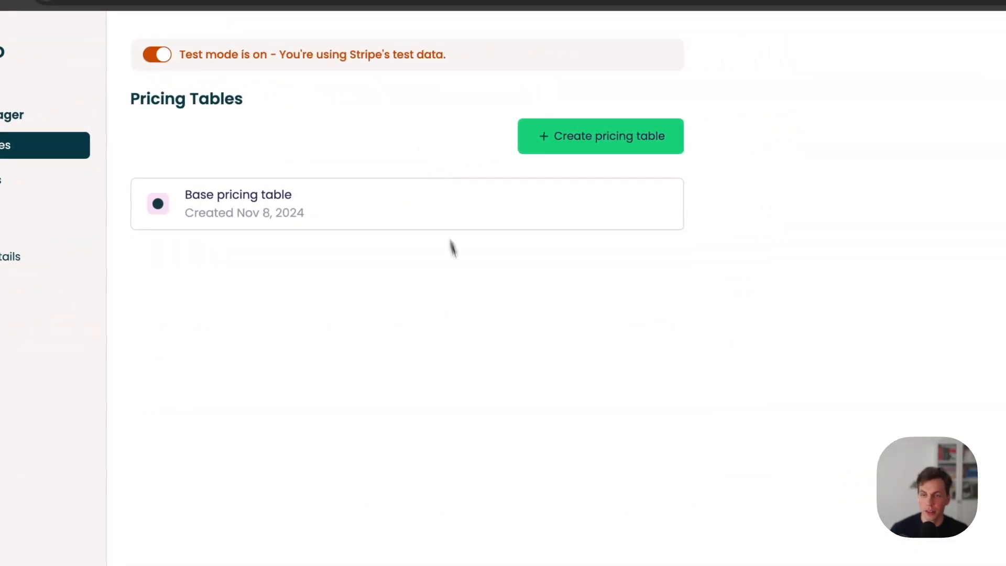
left_click(656, 205)
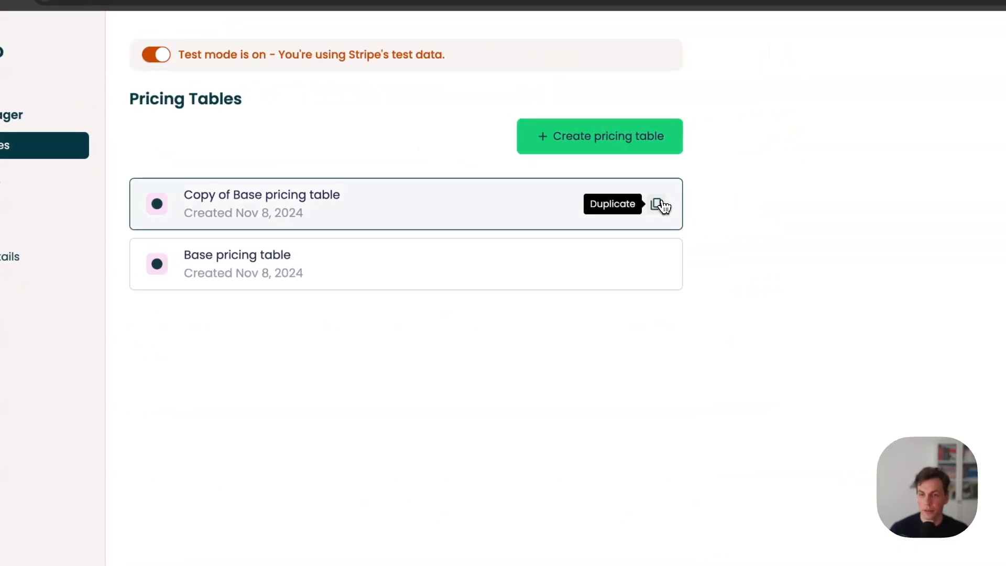
- Rename the copied pricing table to "+30% price increase" and open it for customization
left_click(420, 199)
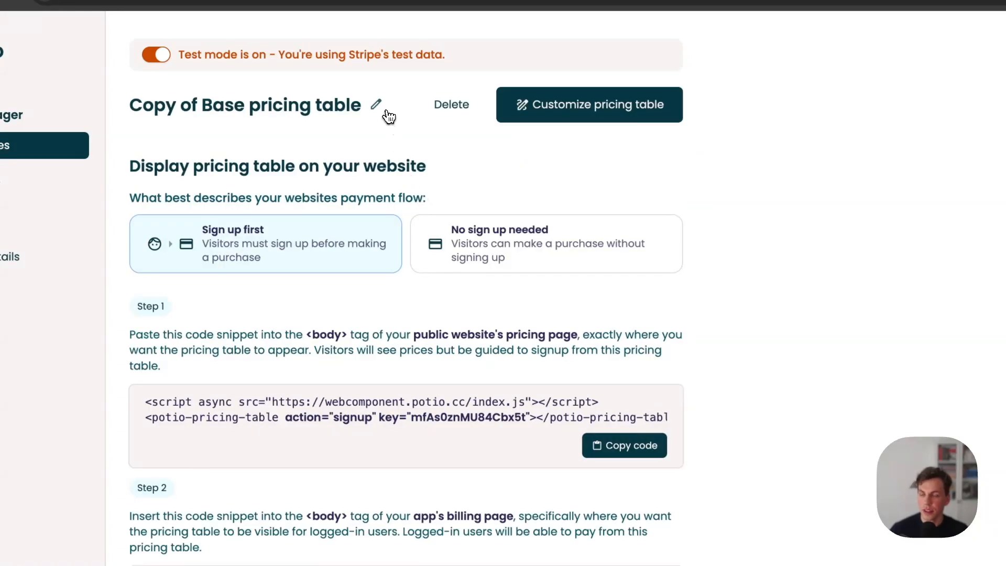
left_click(377, 106)
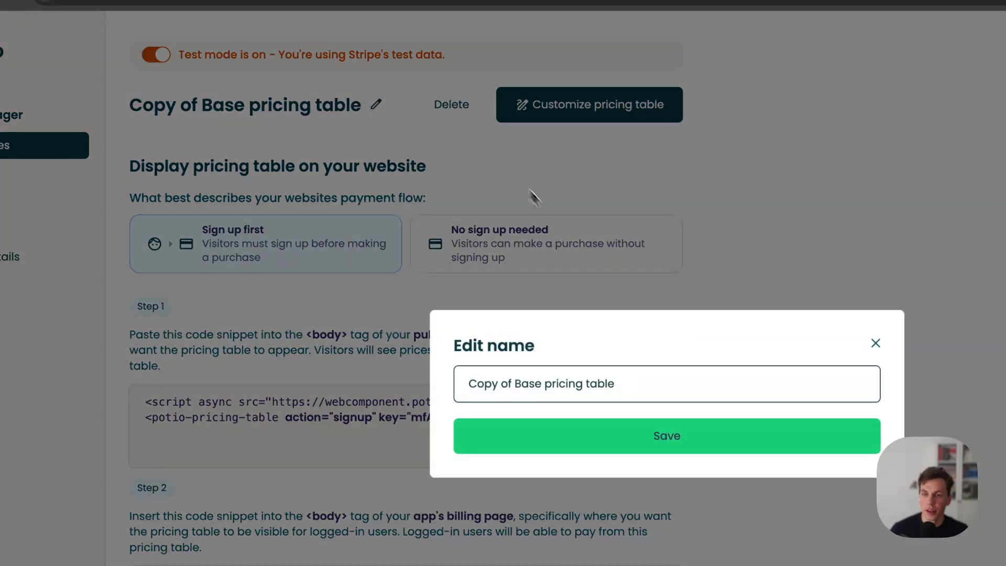
triple_click(602, 384)
type("+30% price increase")
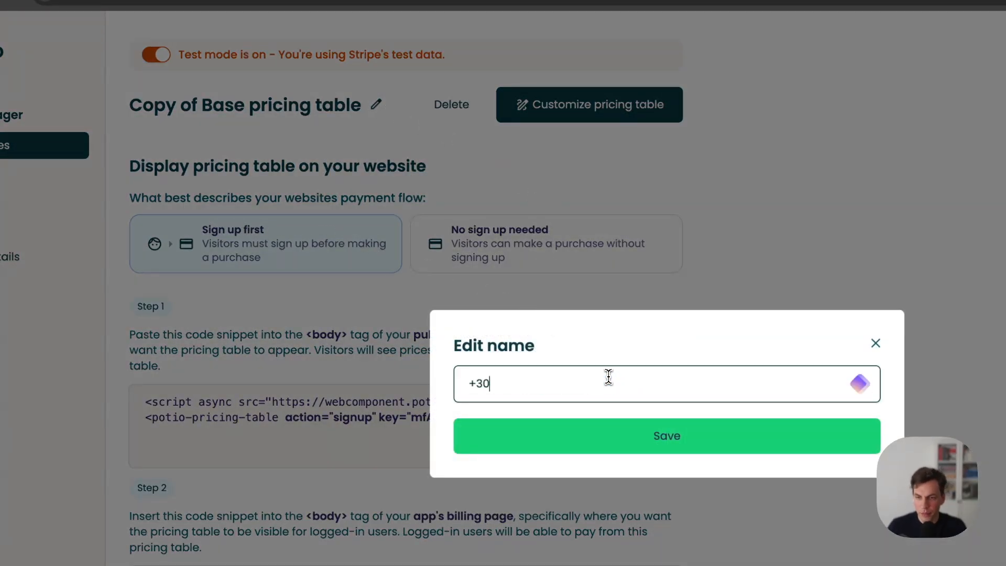
left_click(616, 433)
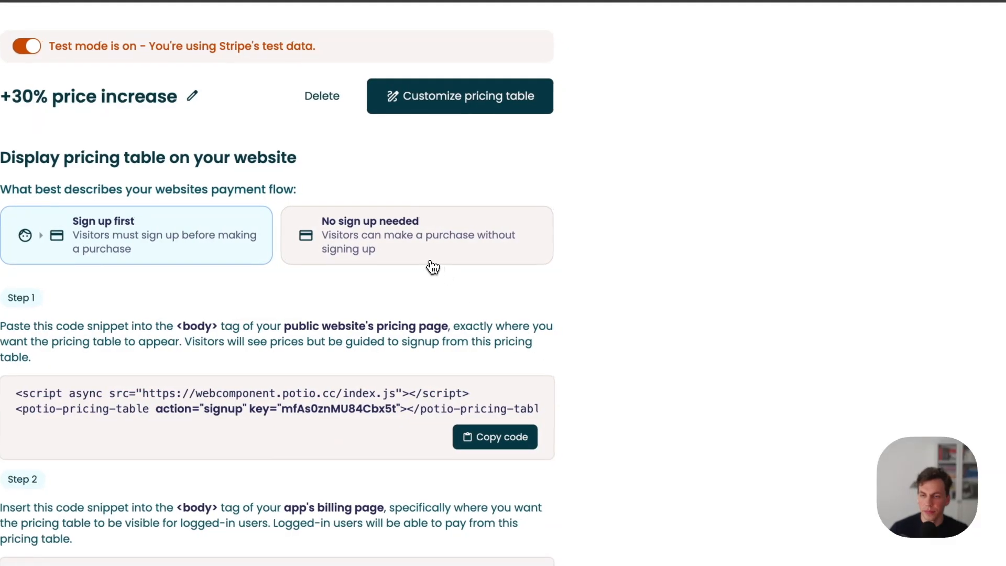
left_click(431, 111)
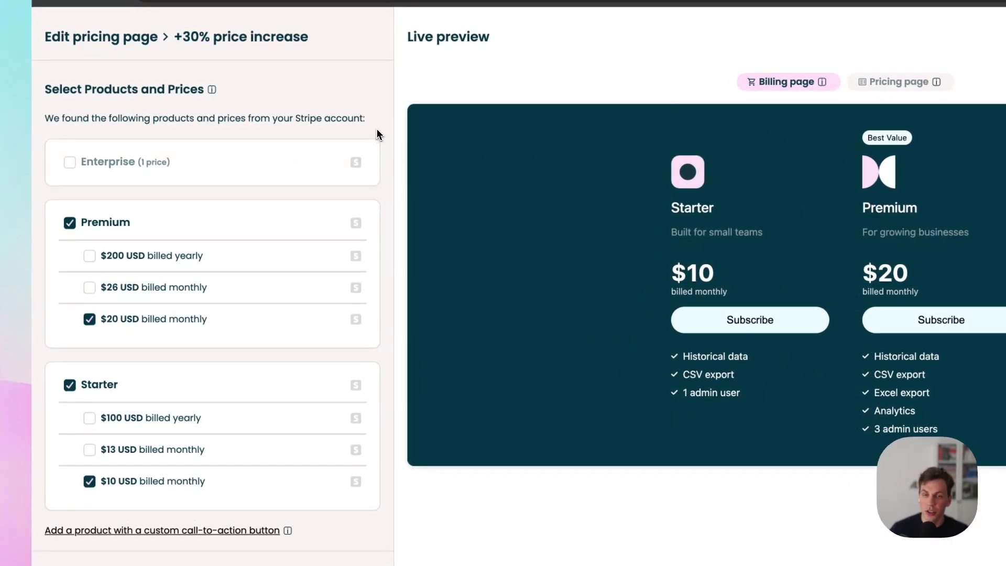
- Add the $200 yearly price to Premium and the $100 yearly price to Starter, and preview the yearly view
left_click(164, 255)
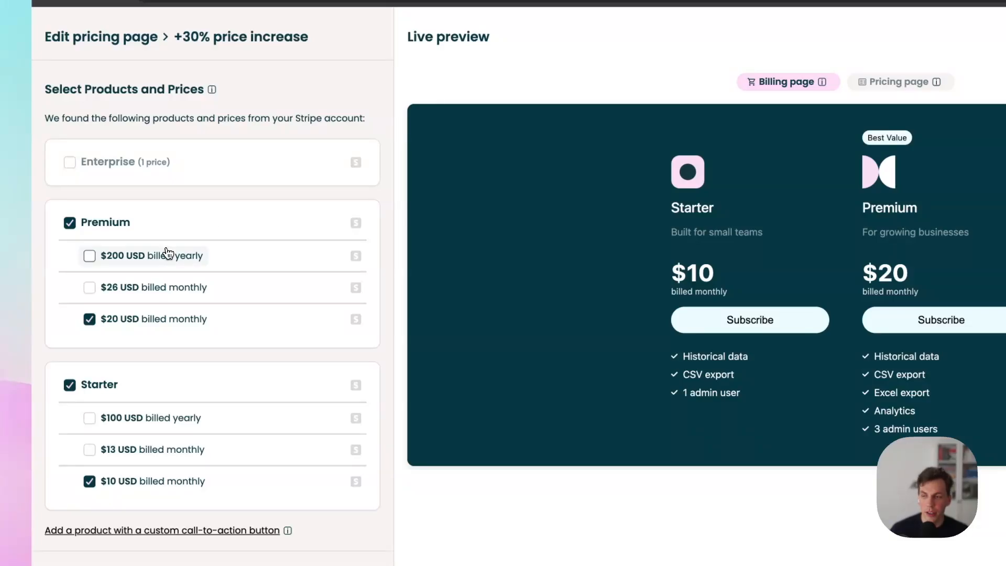
left_click(139, 418)
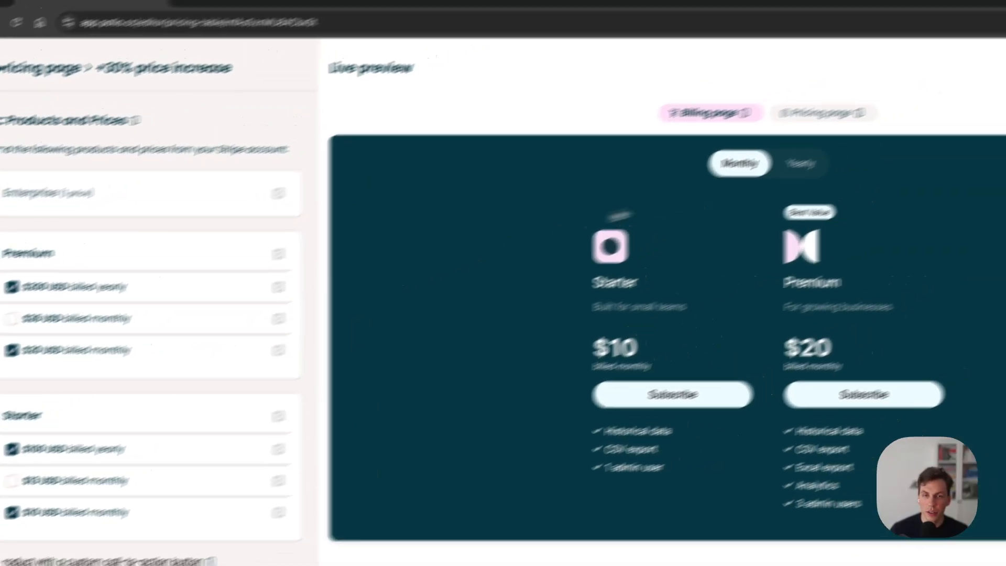
left_click(800, 163)
left_click(720, 163)
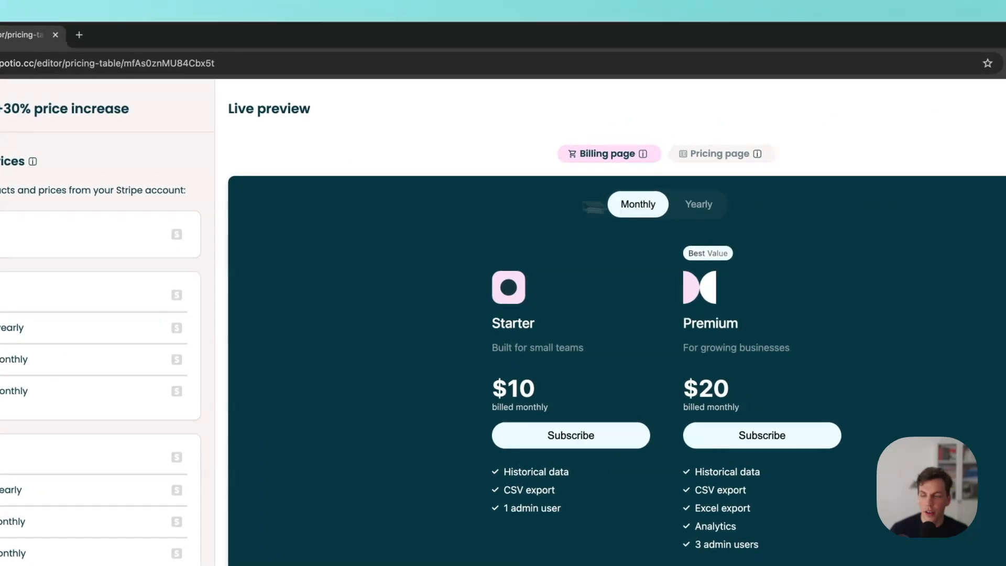
- Enable view highlighting for the Yearly view with the label "2 months free"
scroll(160, 321, "down", 5)
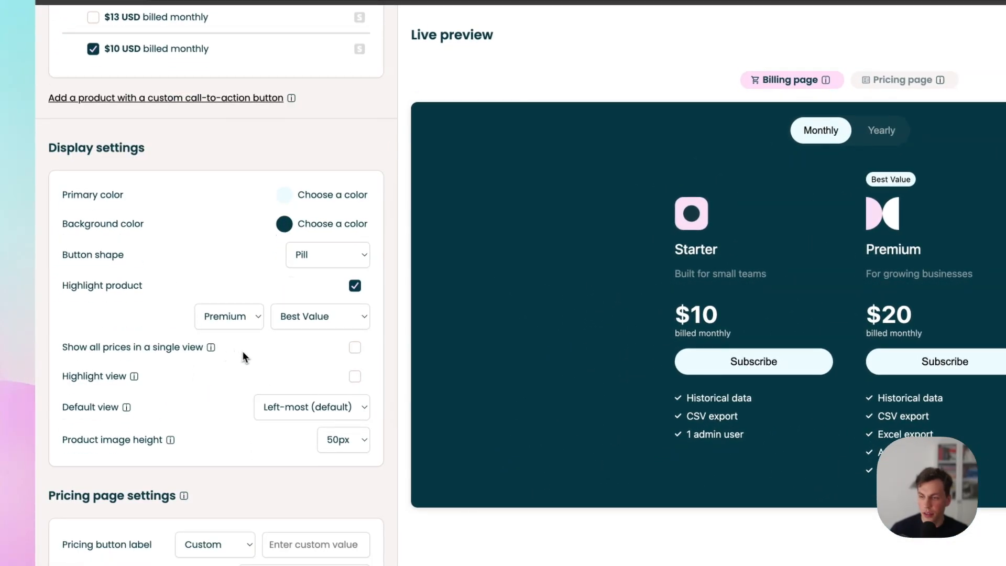
left_click(355, 376)
left_click(113, 407)
left_click(122, 424)
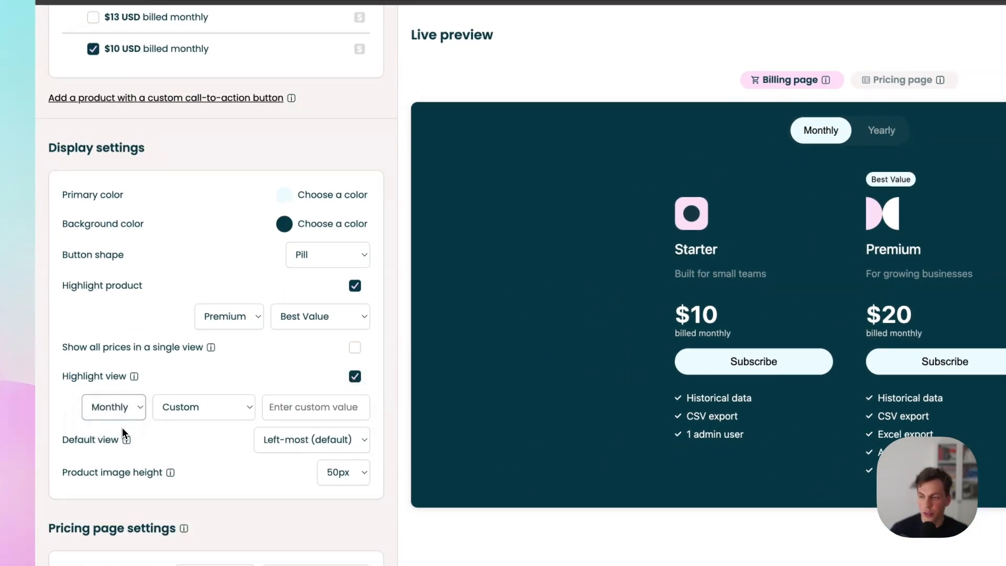
left_click(206, 411)
left_click(204, 377)
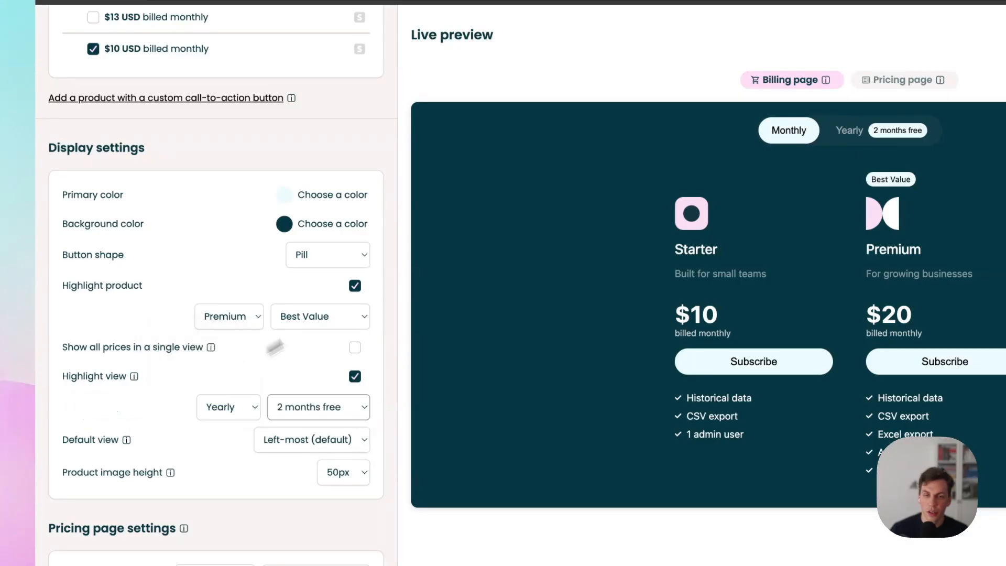
- Add an Enterprise product with a custom "Get in touch" call-to-action button, and remove it again
scroll(157, 236, "up", 5)
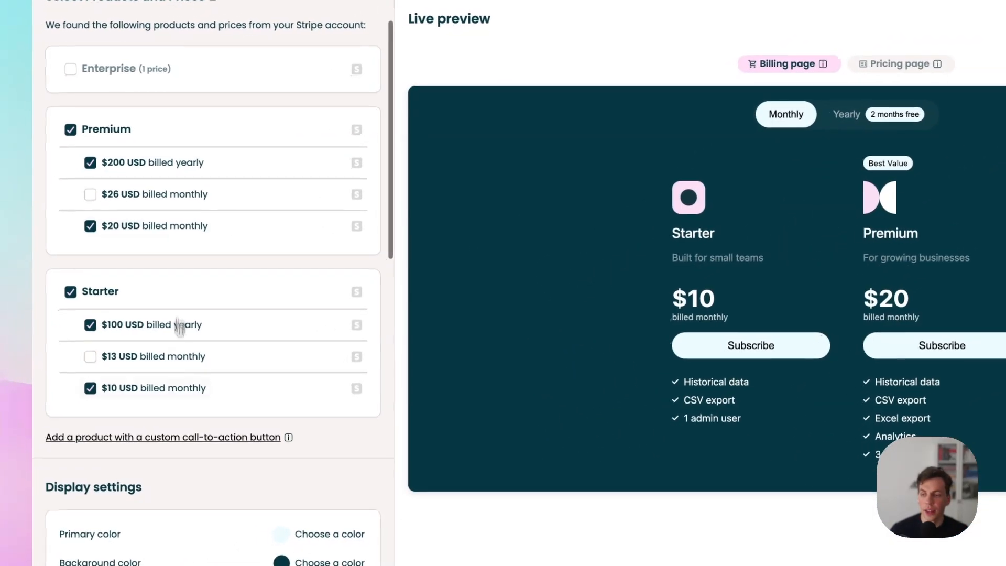
left_click(188, 438)
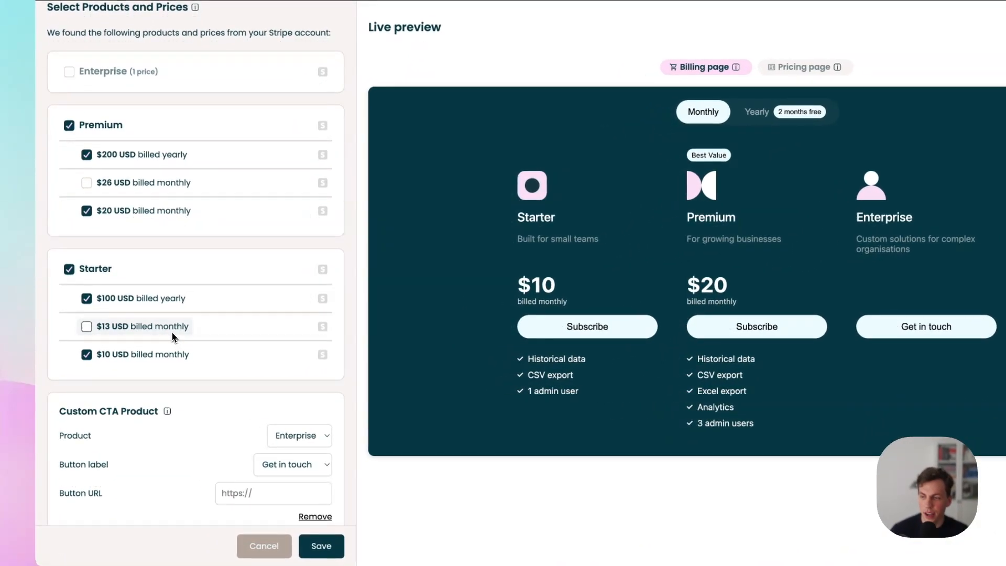
scroll(184, 341, "down", 1)
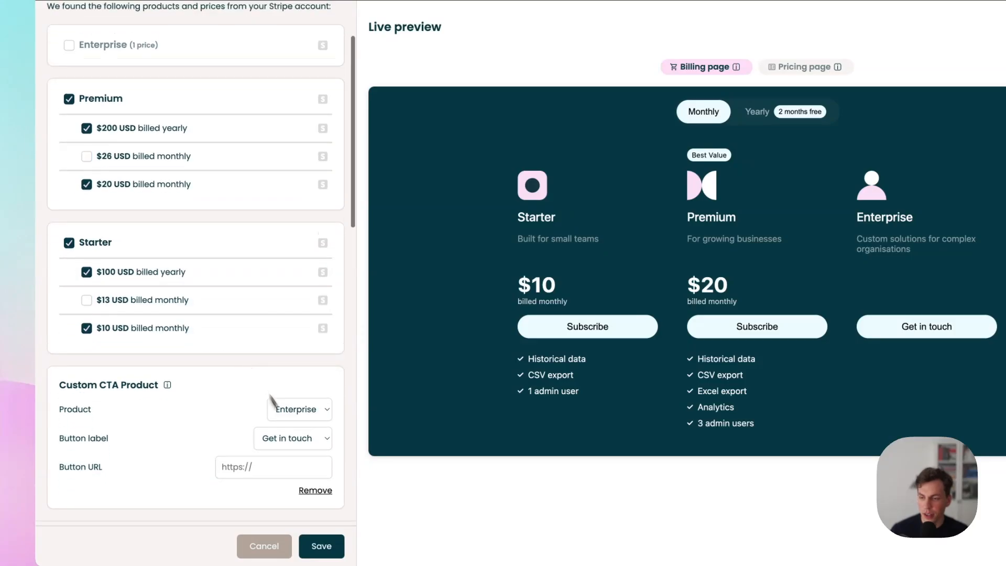
left_click(315, 487)
- Remove the $100 yearly price from Starter and the $200 yearly price from Premium
scroll(258, 489, "down", 5)
scroll(253, 343, "up", 5)
left_click(129, 289)
left_click(123, 154)
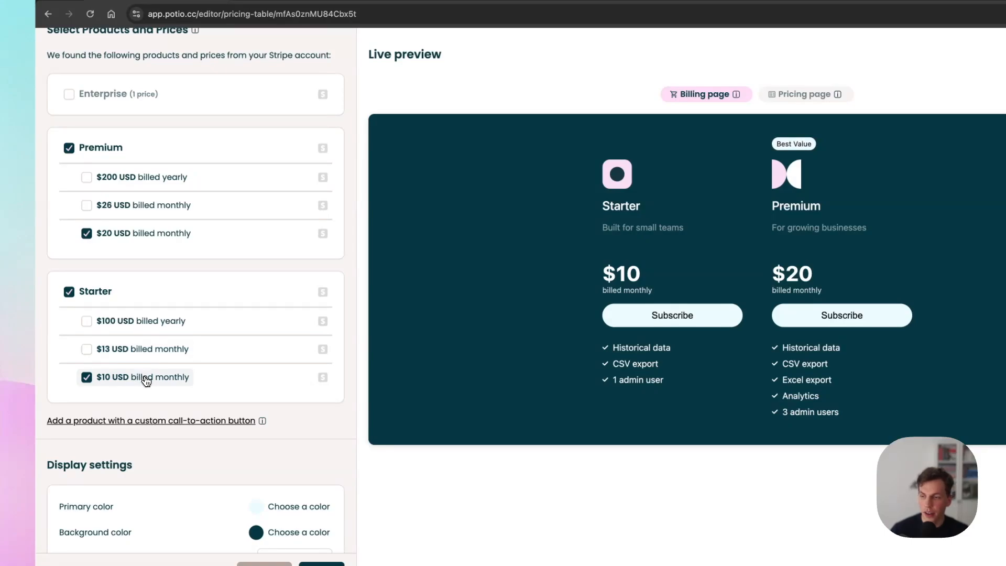
- Replace the monthly prices with $13 for Starter and $26 for Premium, and save the pricing table
left_click(147, 381)
left_click(146, 350)
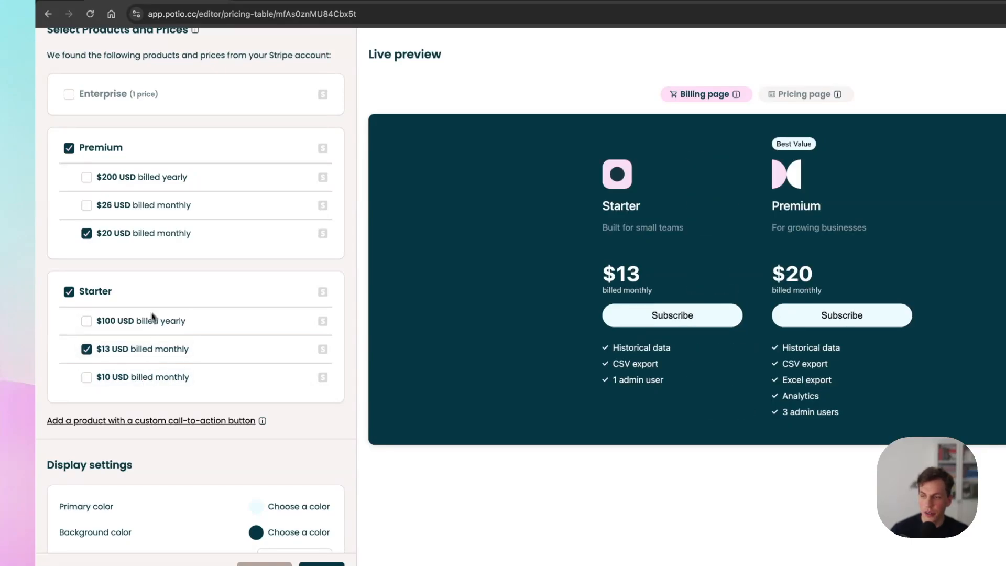
left_click(129, 234)
left_click(130, 211)
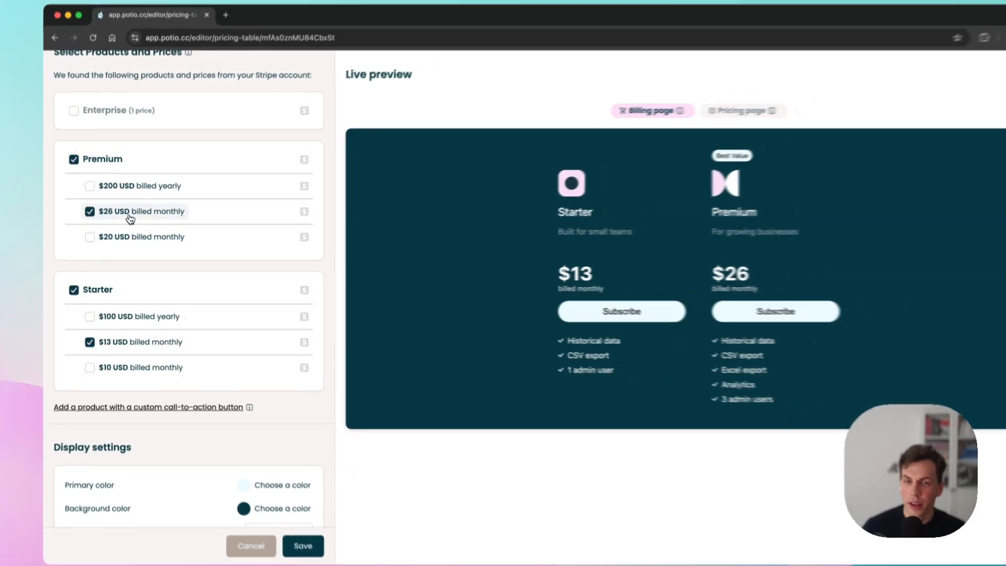
scroll(206, 274, "down", 5)
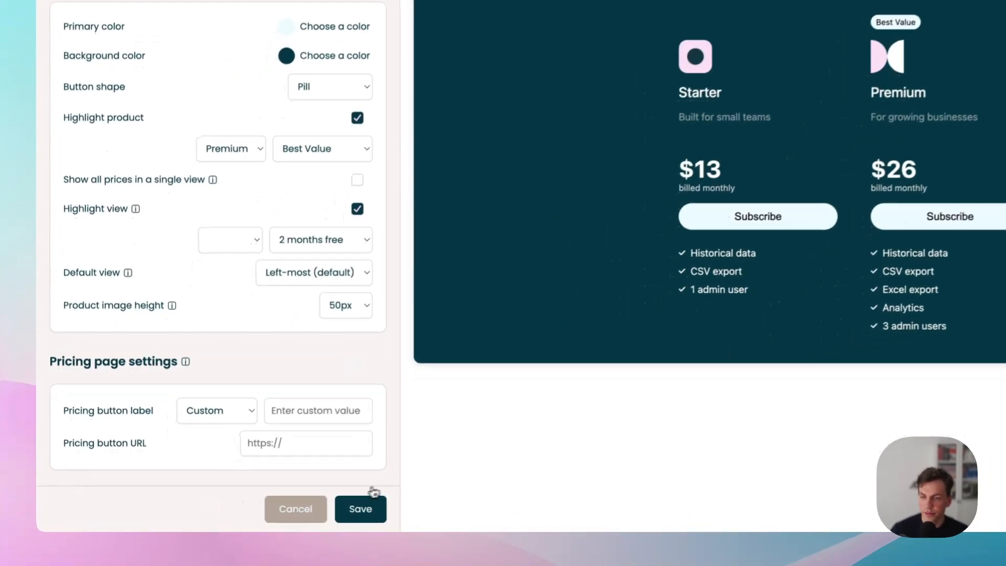
left_click(305, 512)
- Go to the experiments section and create the first pricing experiment
left_click(140, 157)
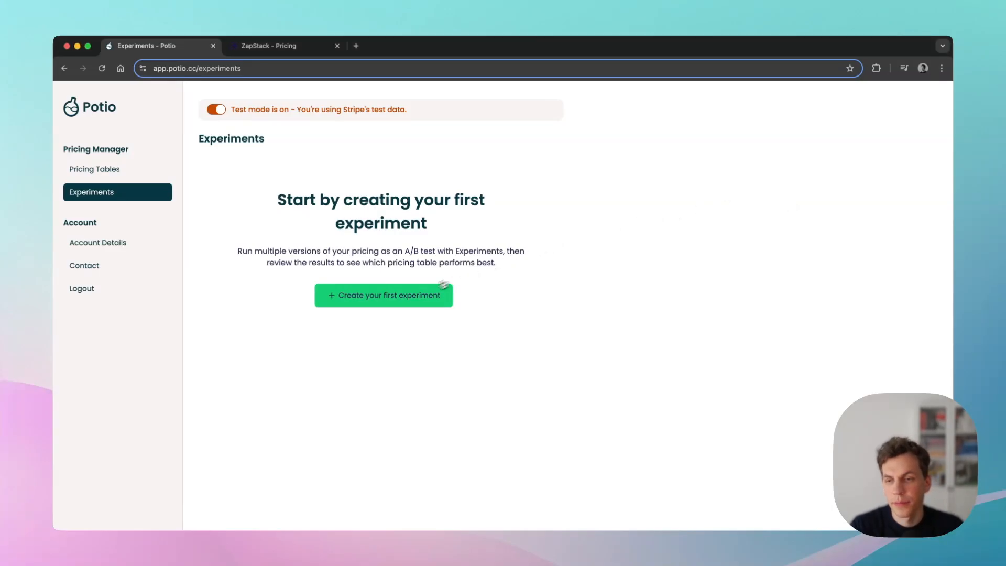
left_click(443, 295)
left_click(473, 343)
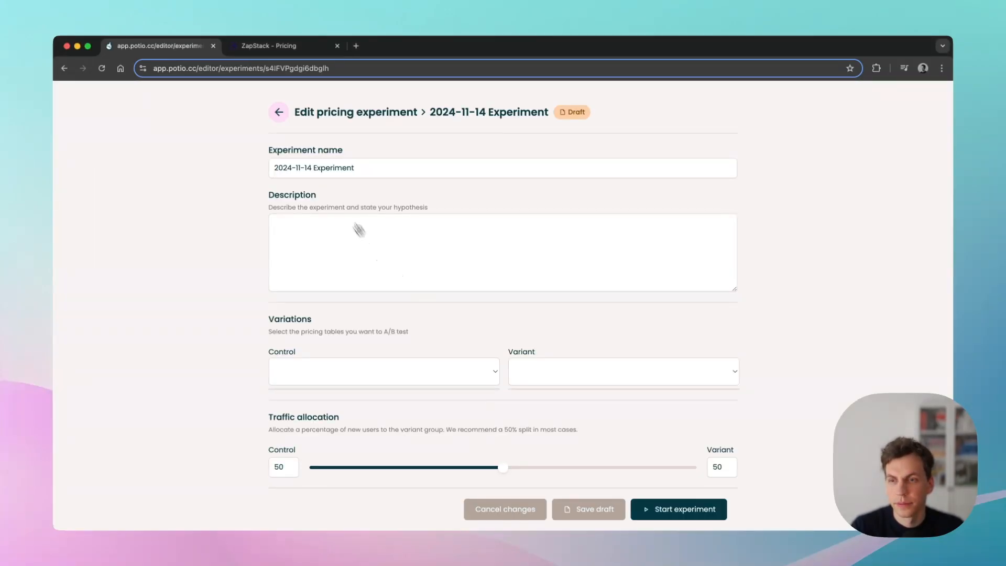
- Name the experiment "2024-11-14 > +30% prices" and describe it as "Tested out +30% price increases for both starter and premium plans."
double_click(332, 168)
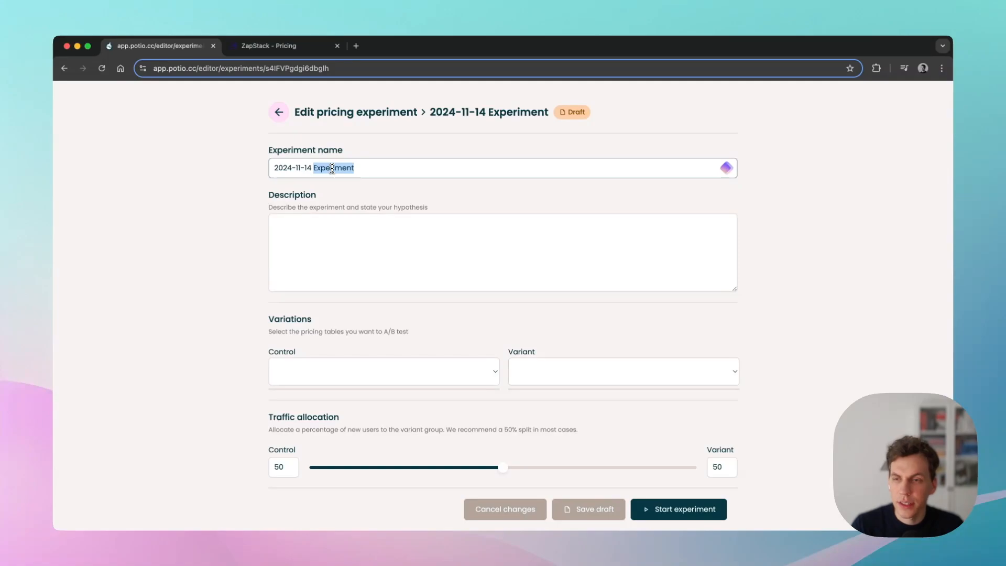
type("> +30% ")
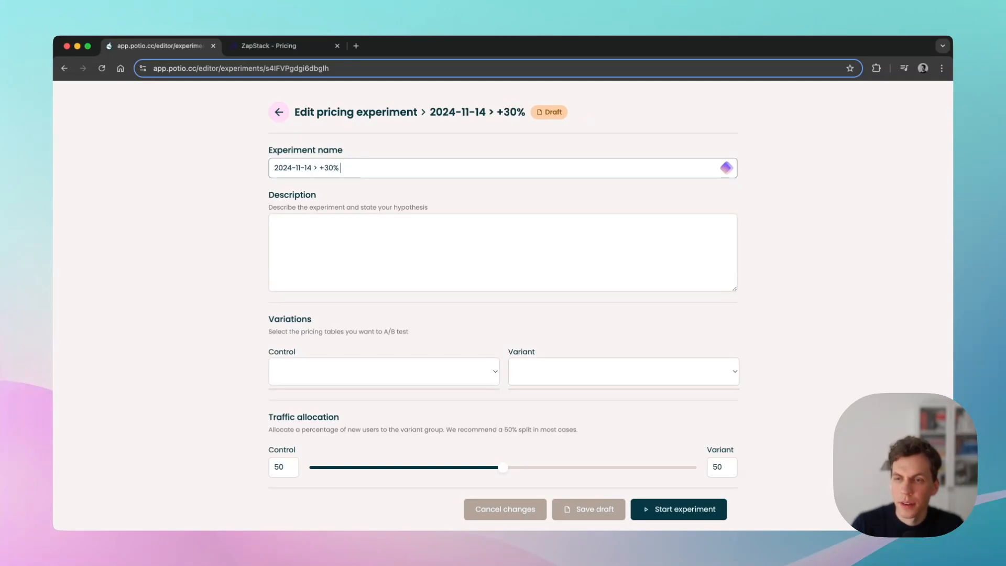
type("prices")
left_click(343, 225)
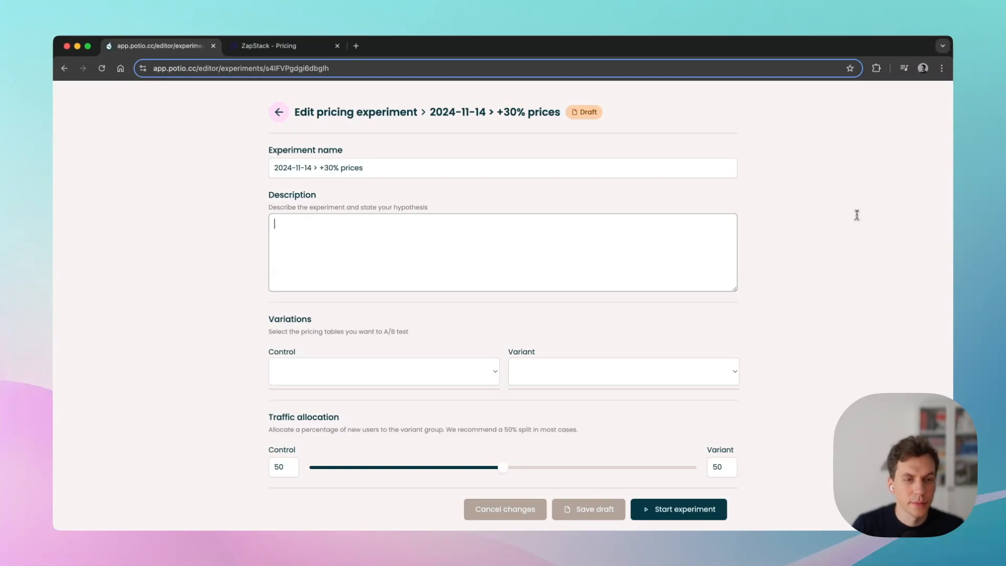
type("Tested out +30% price increases for both starter and premium plans.")
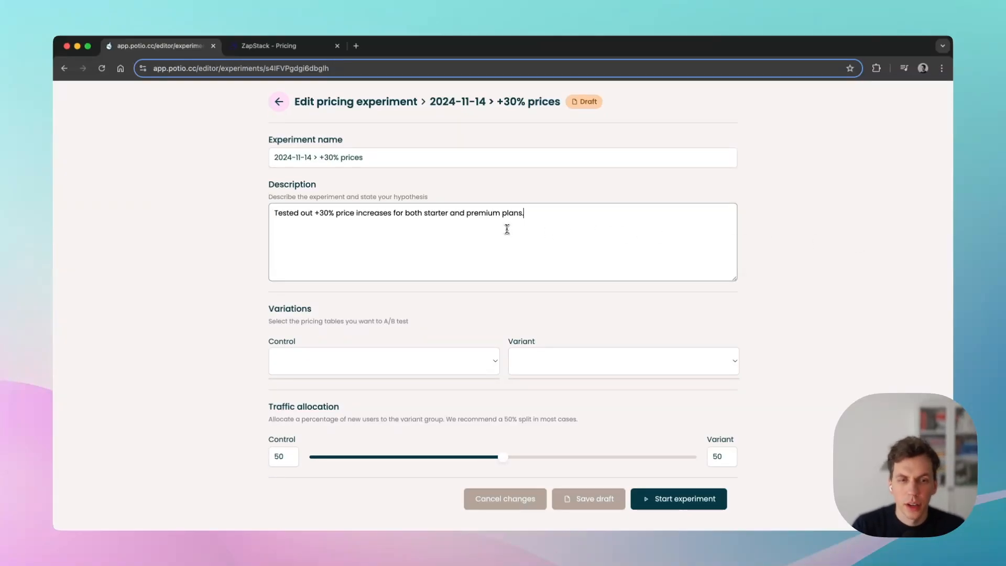
- Set Base pricing table as the control and +30% price increase as the variant
left_click(413, 366)
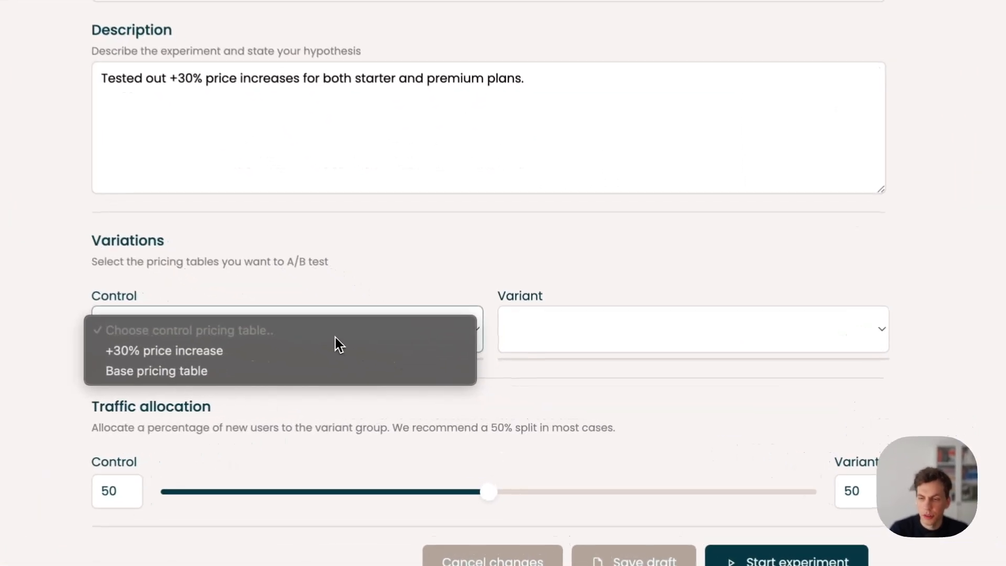
left_click(292, 370)
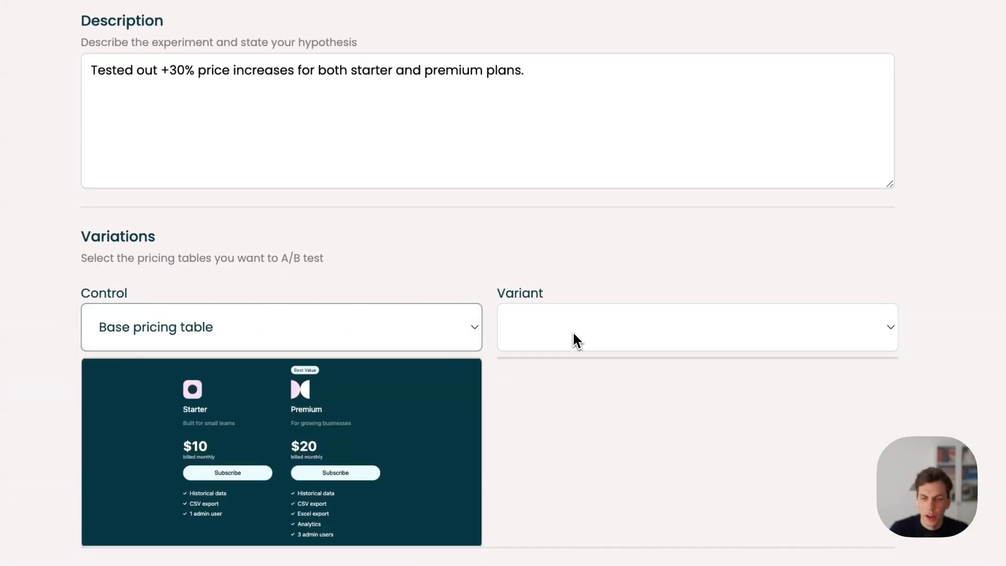
left_click(575, 338)
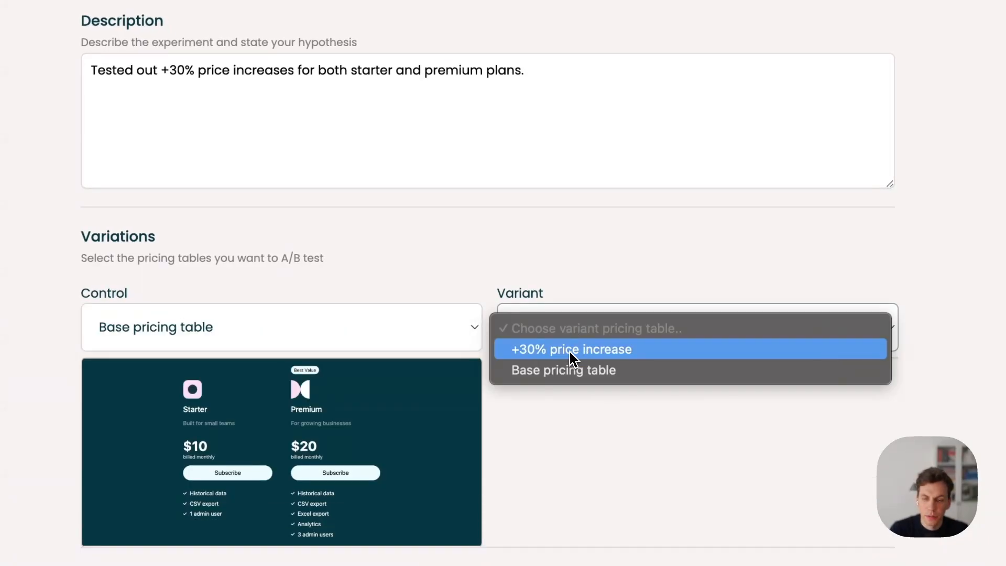
left_click(563, 355)
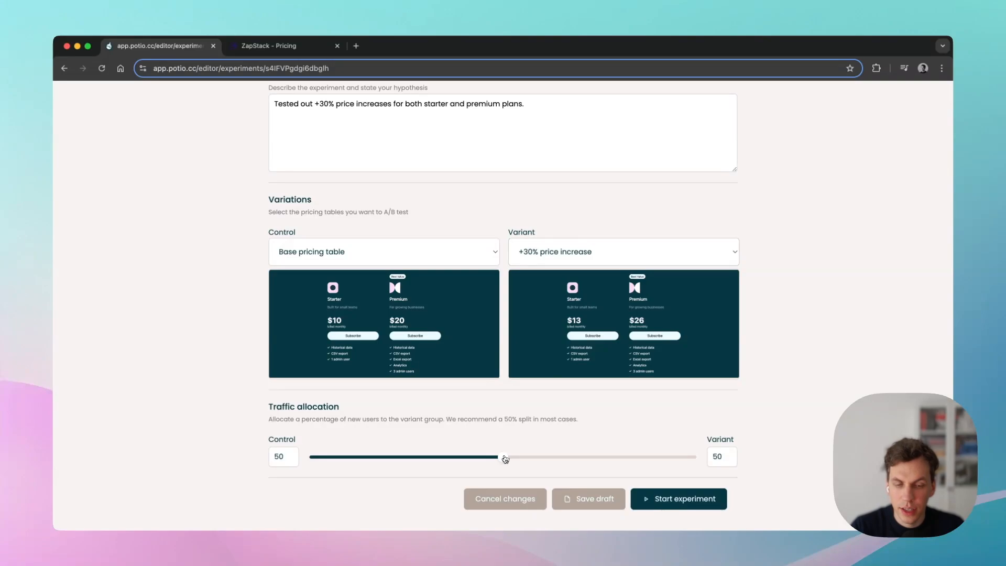
- Shift the traffic allocation to 90% control and 10% variant, and set the variant share back to 50
left_click_drag(505, 459, 657, 459)
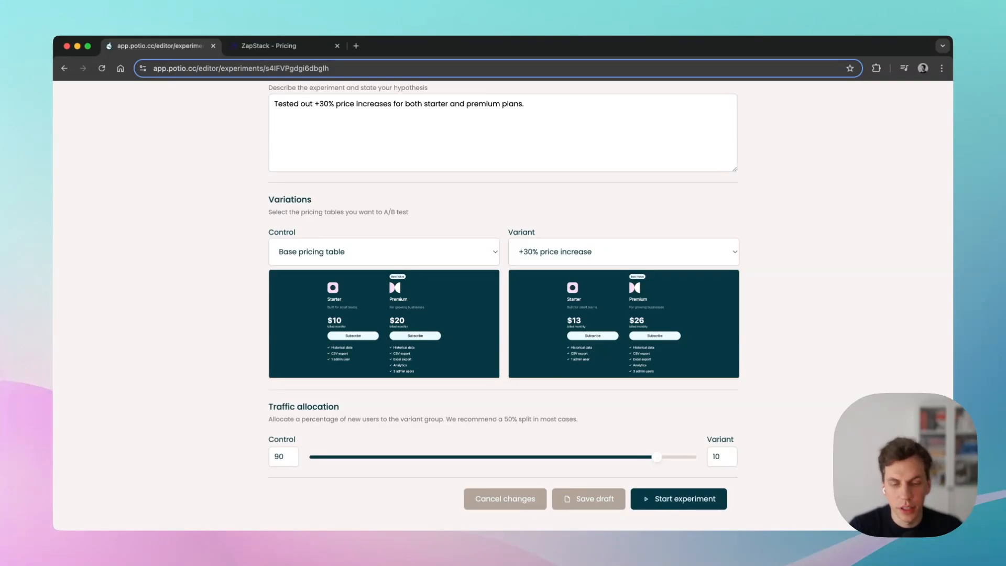
double_click(714, 456)
type("50")
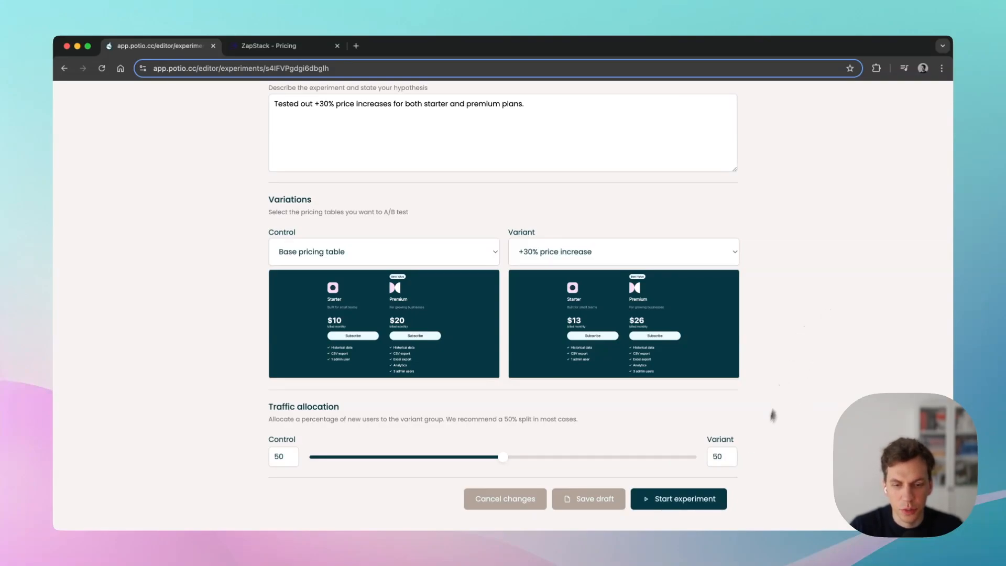
- Start the pricing experiment
left_click(714, 498)
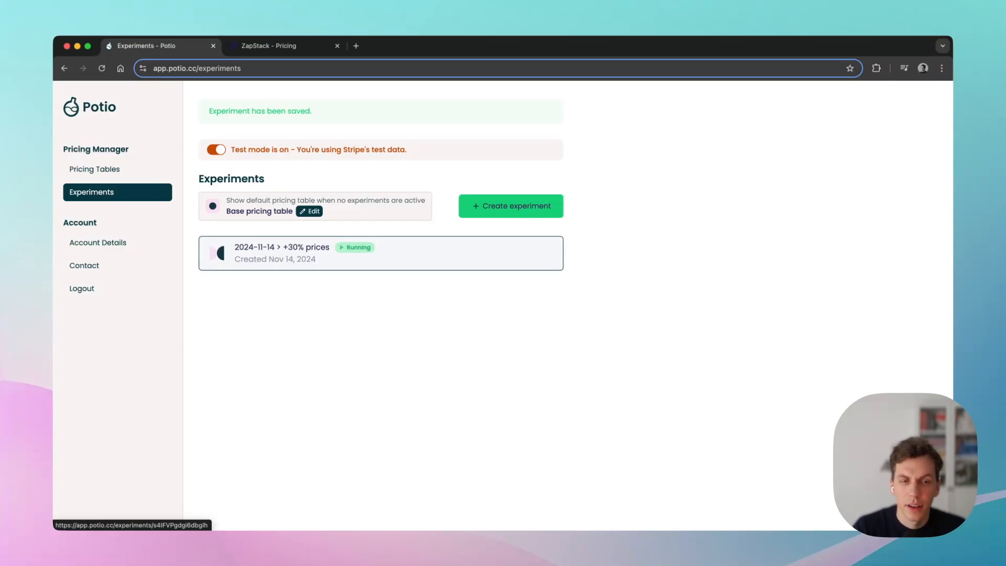
- Open the running "2024-11-14 > +30% prices" experiment and review its embedding instructions for the website's payment flow
left_click(500, 250)
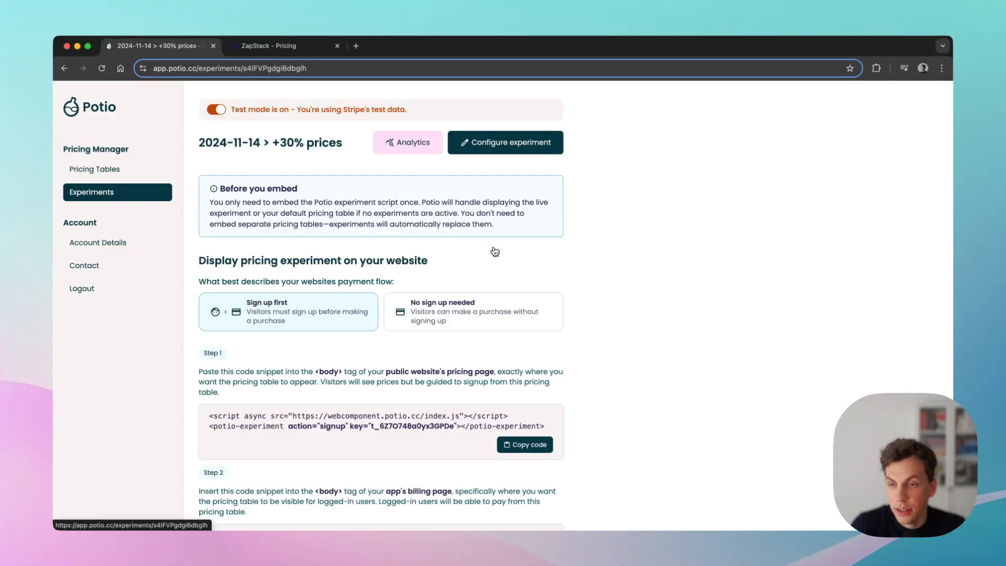
scroll(597, 264, "down", 1)
scroll(597, 264, "up", 1)
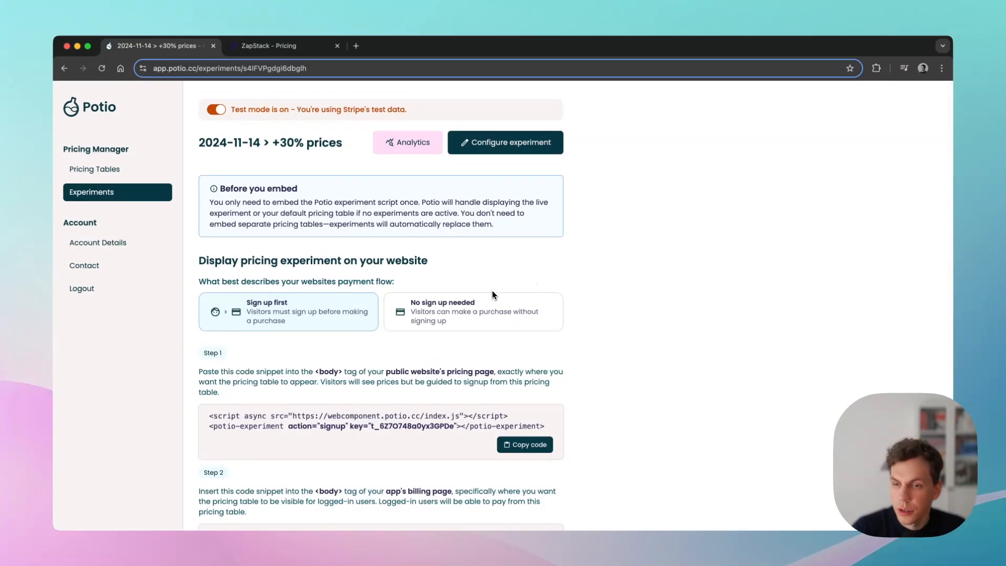
scroll(620, 297, "down", 1)
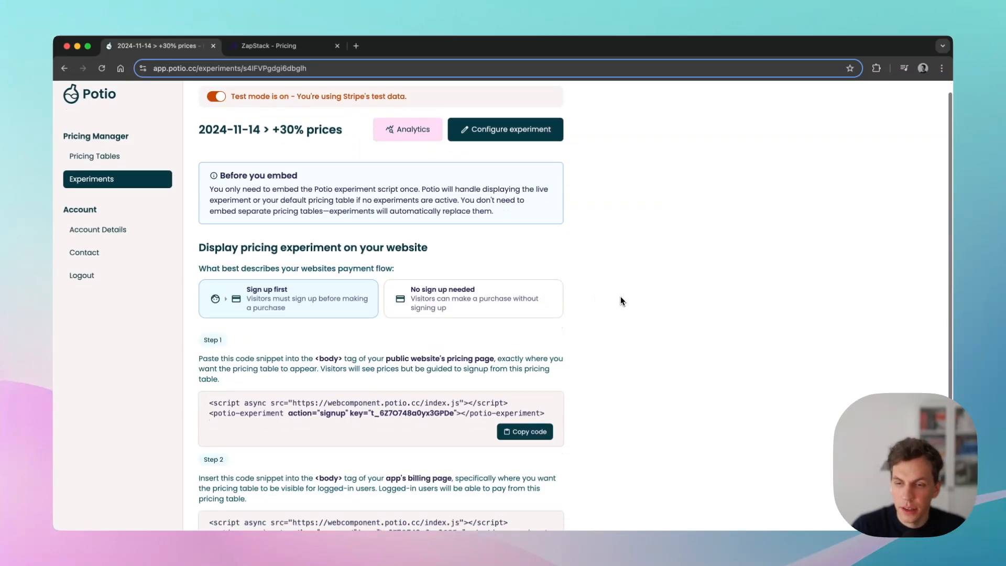
scroll(658, 300, "down", 2)
scroll(584, 296, "up", 2)
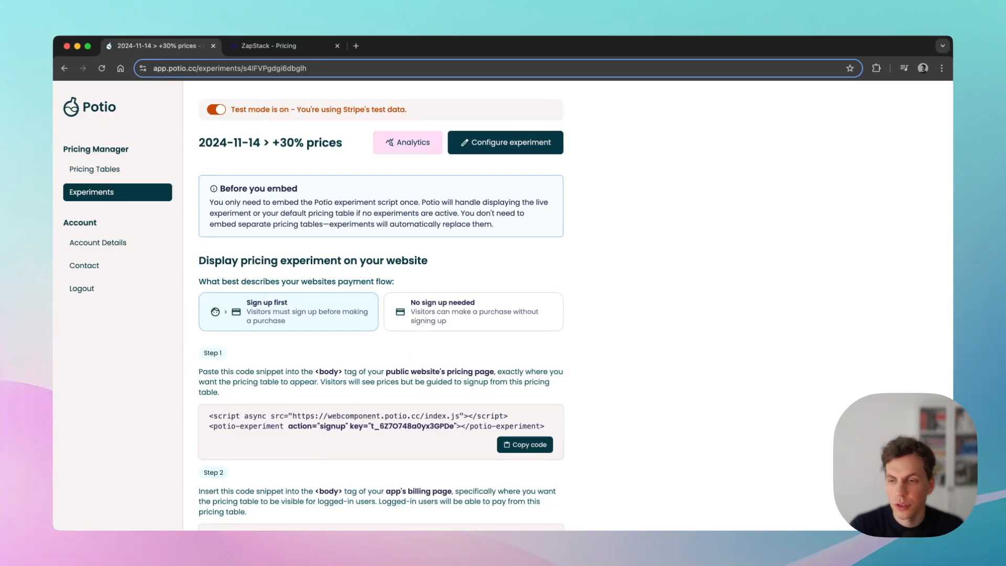
left_click(420, 322)
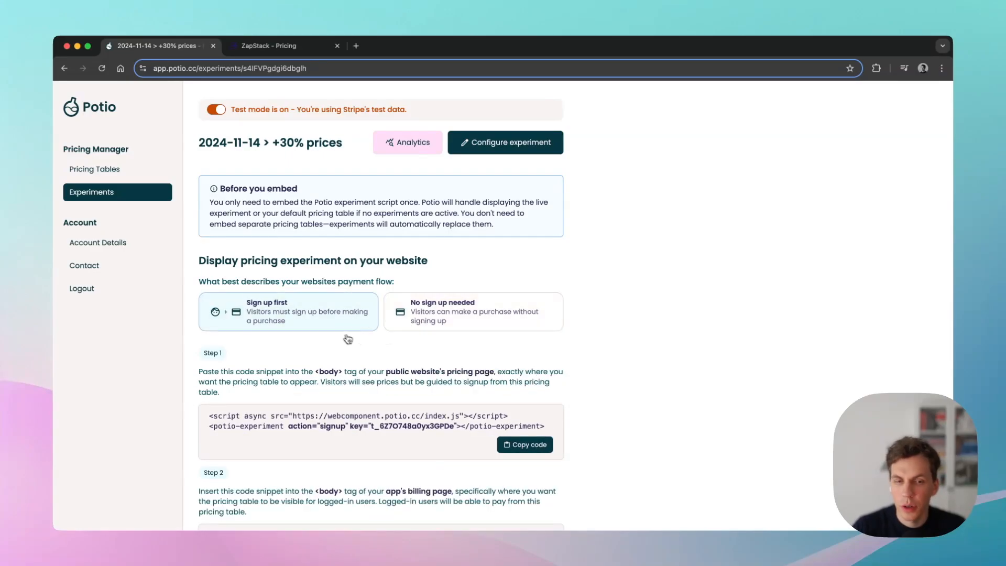
scroll(785, 314, "down", 2)
scroll(781, 289, "up", 2)
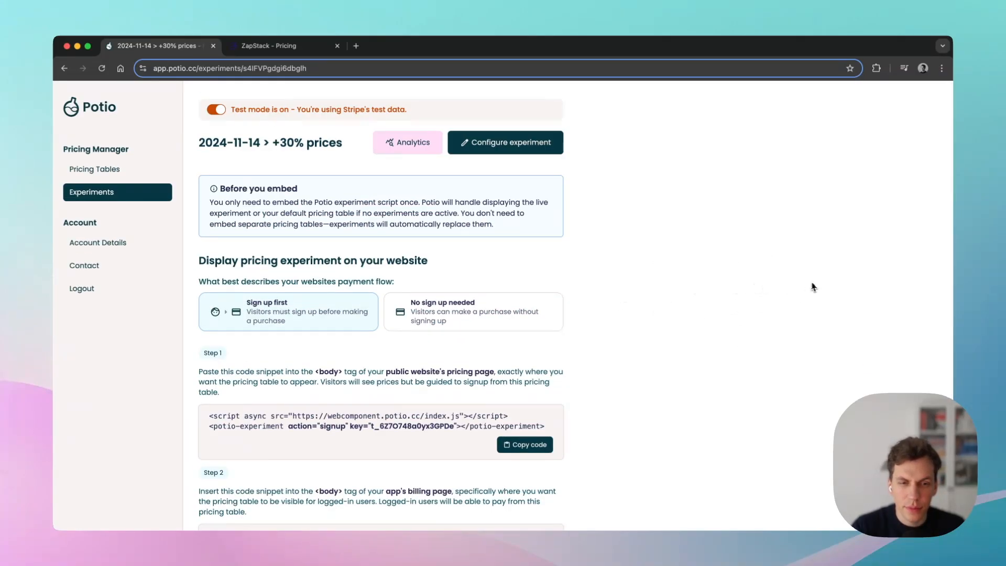
scroll(628, 304, "down", 2)
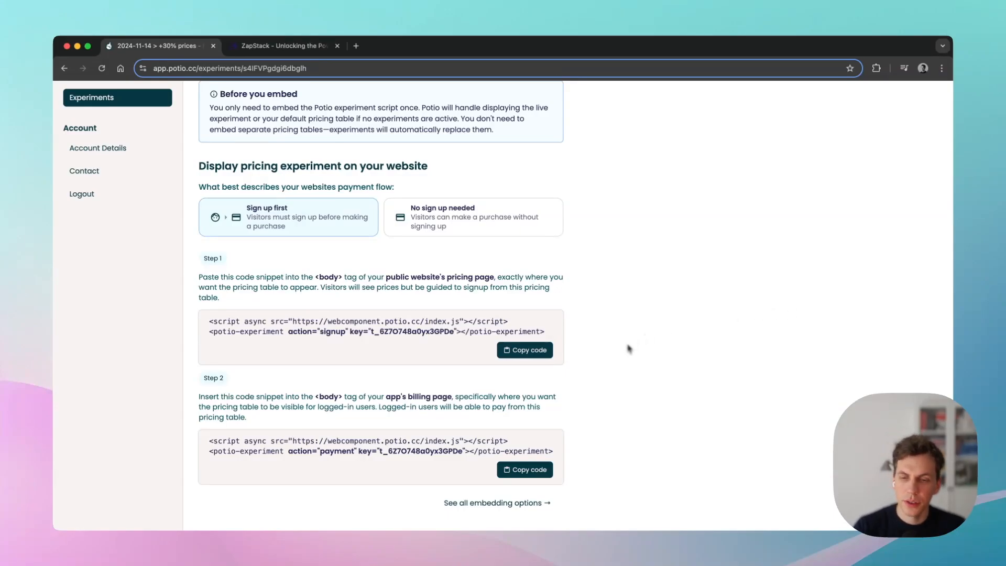
- Copy the signup embed snippet for the public pricing page and open the ZapStack site's pricing page
left_click(538, 351)
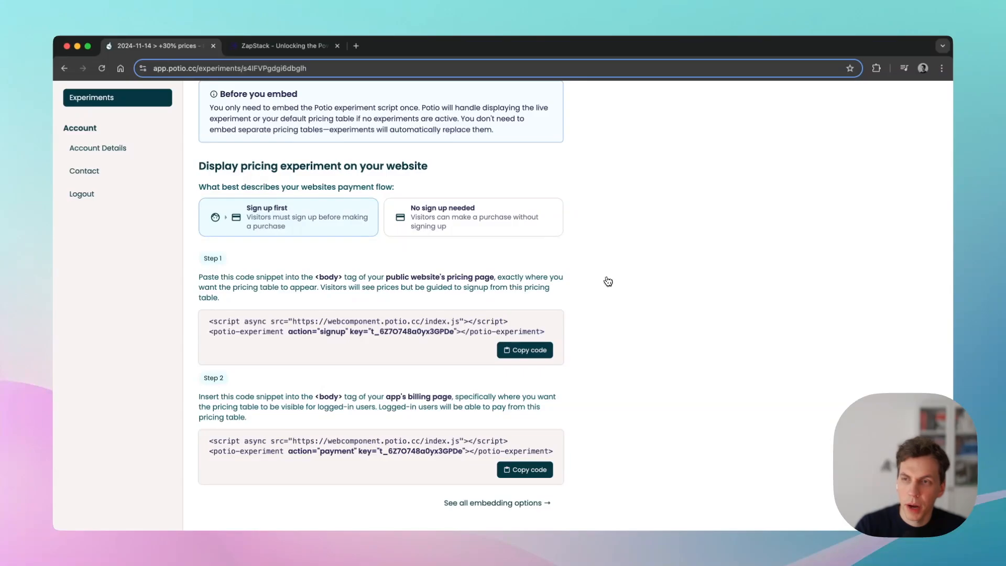
left_click(295, 51)
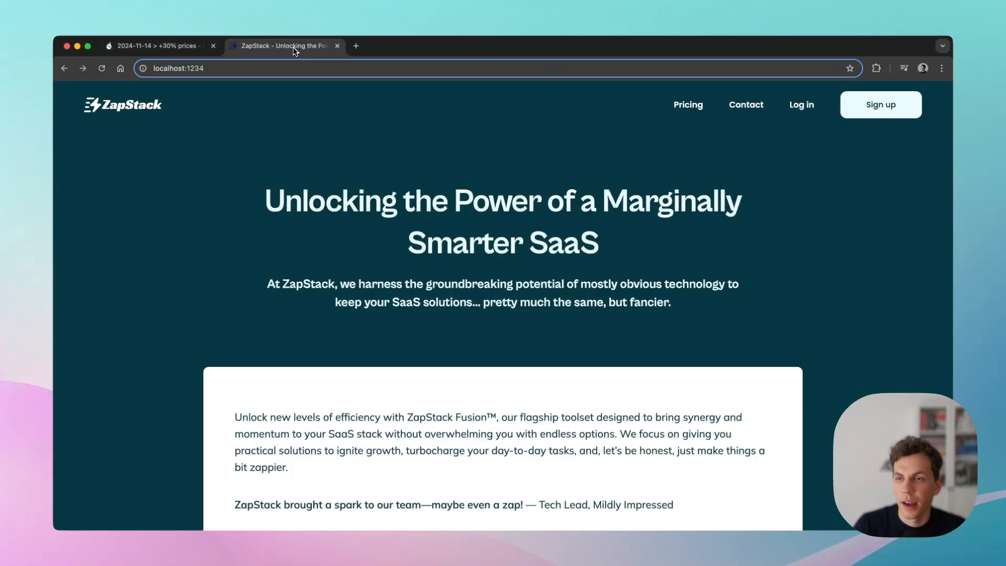
left_click(684, 109)
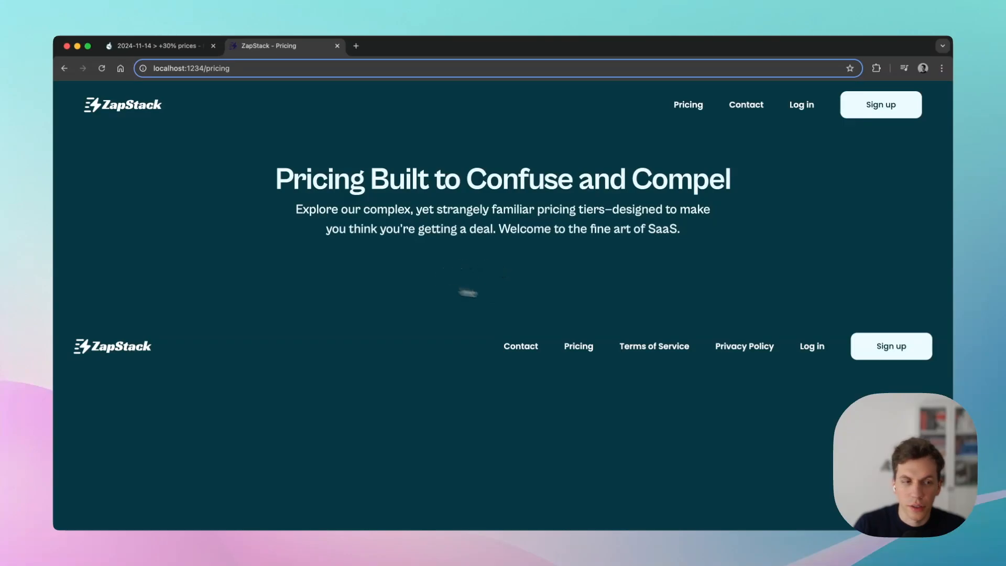
- Switch to the code editor and paste the signup snippet with its experiment key below the "pricing goes here" comment in pricing.pug, indented to match
key("super+Tab")
left_click(291, 257)
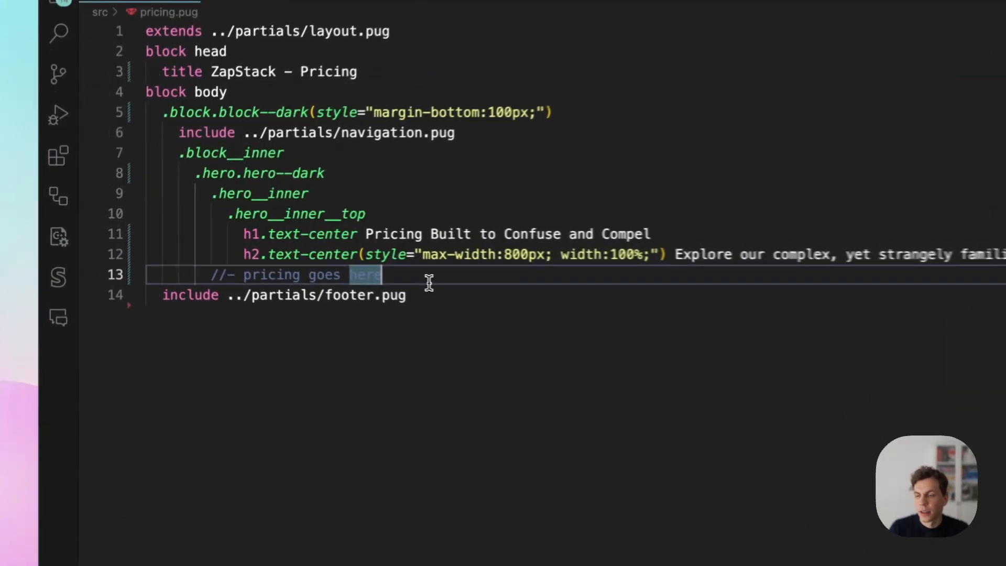
key("super+v")
left_click(280, 300, "shift")
key("Tab")
key("Tab")
key("Tab")
key("Tab")
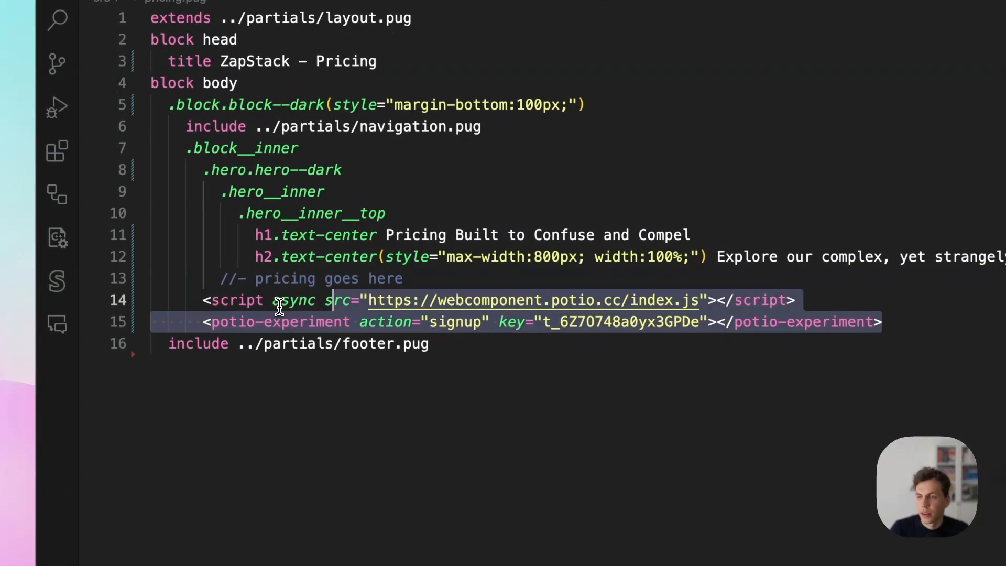
- Return to the browser, check the embedded pricing table on the ZapStack pricing page, and follow the Starter plan's sign-up to the billing page
key("super+Tab")
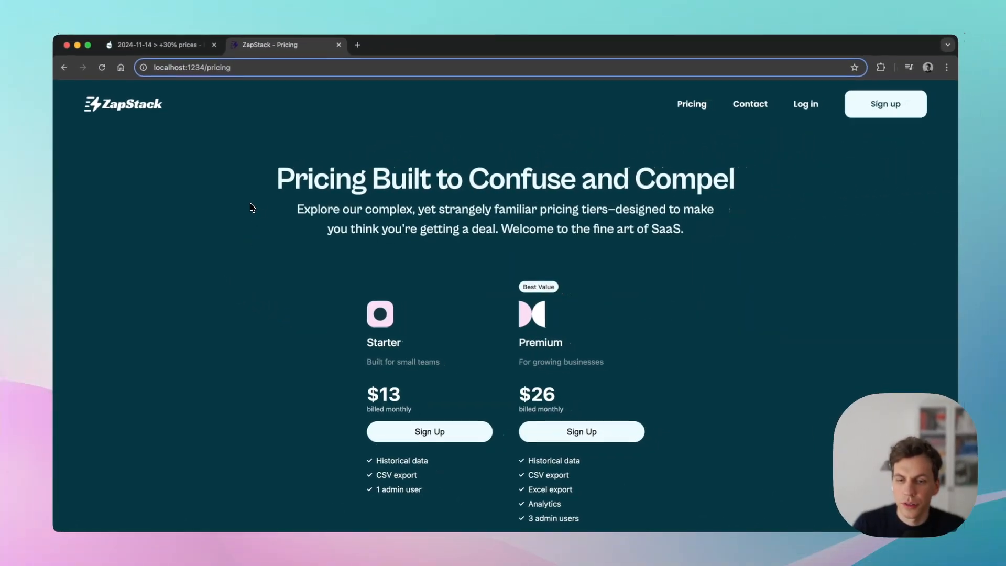
scroll(341, 219, "down", 2)
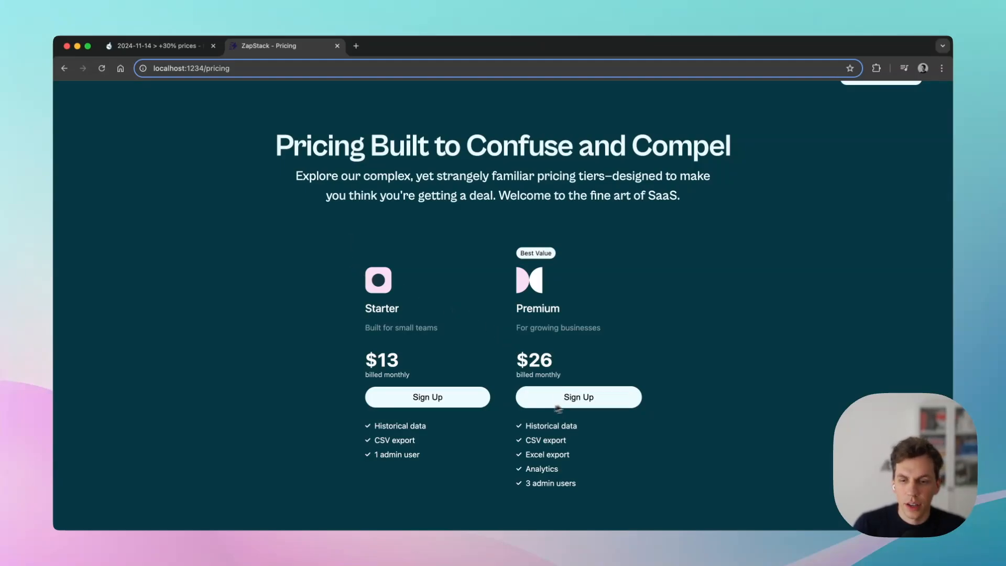
scroll(499, 372, "up", 2)
scroll(488, 382, "down", 3)
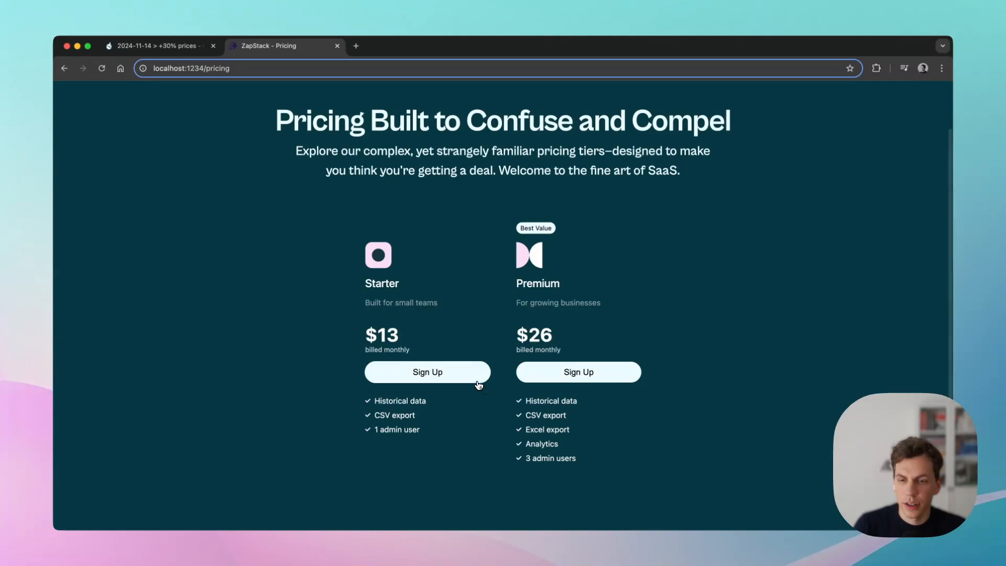
left_click(477, 381)
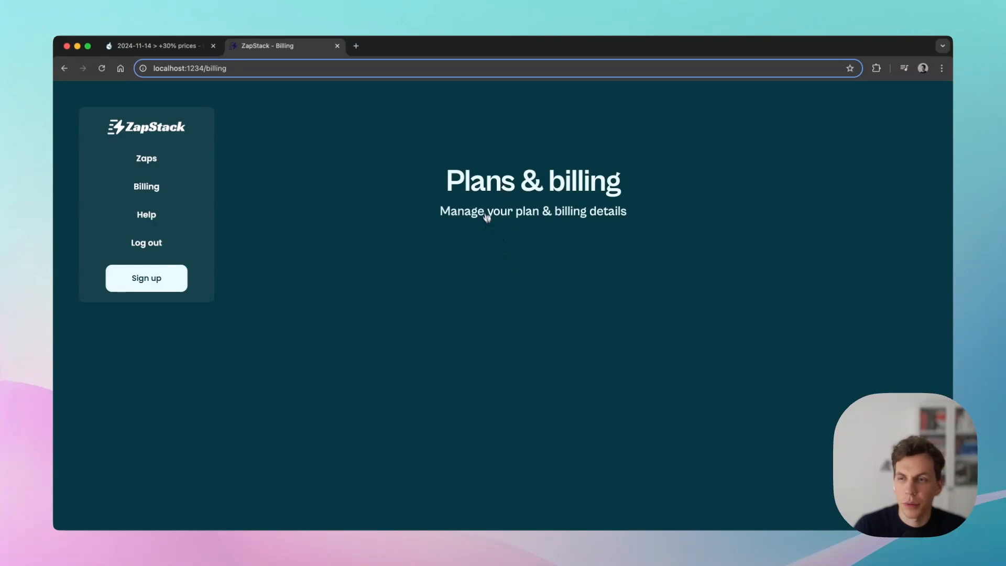
- Copy the payment embed snippet with its experiment key and paste it, indented, below the "pricing goes here" comment in billing.pug
left_click(177, 47)
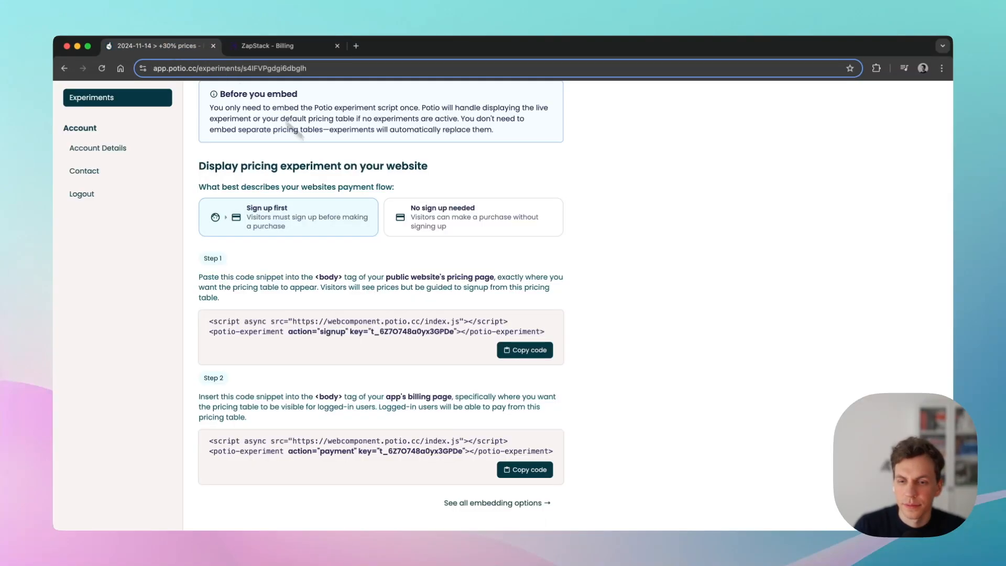
left_click(530, 473)
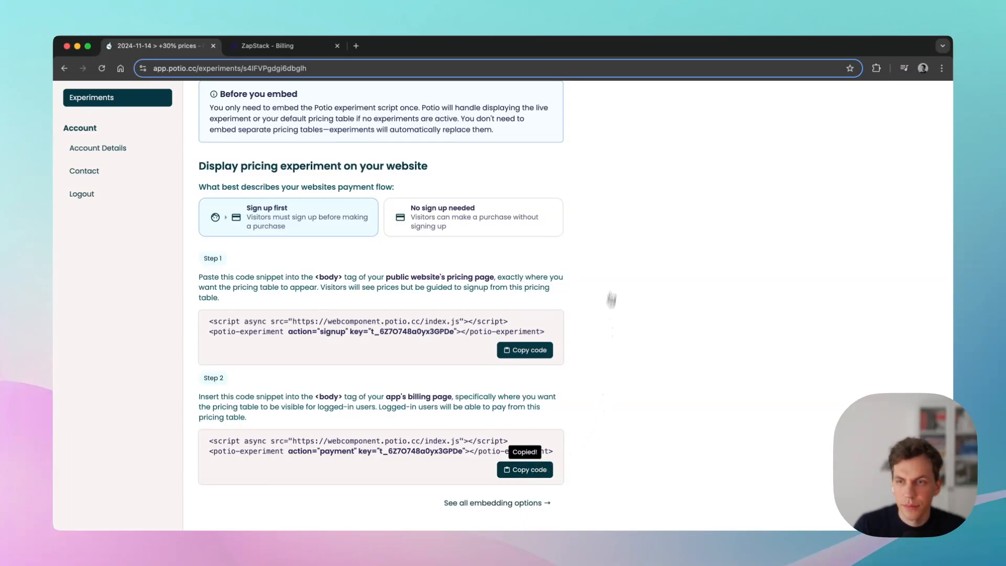
key("super+Tab")
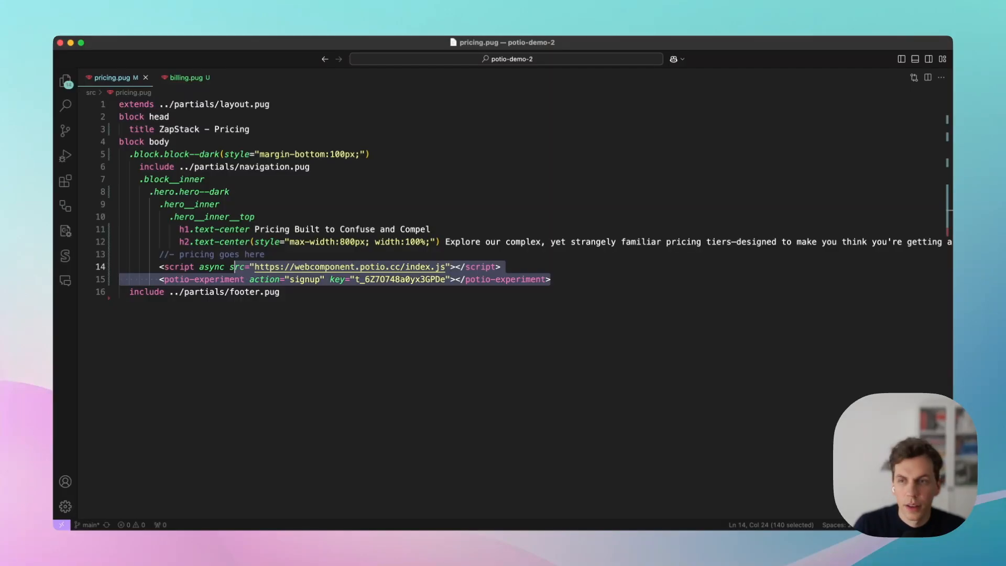
left_click(202, 77)
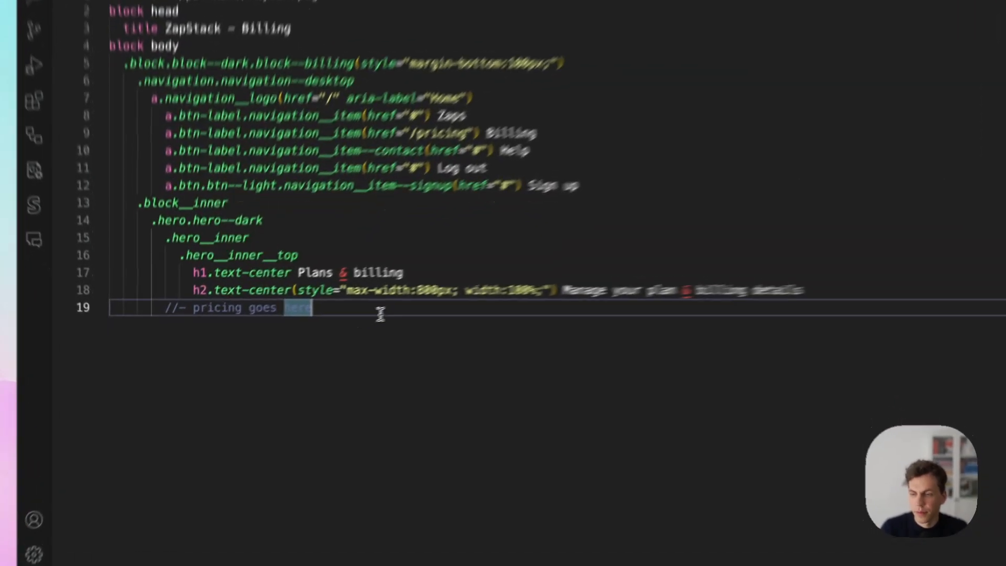
key("super+v")
key("shift+Up")
key("Tab")
key("Tab")
key("Tab")
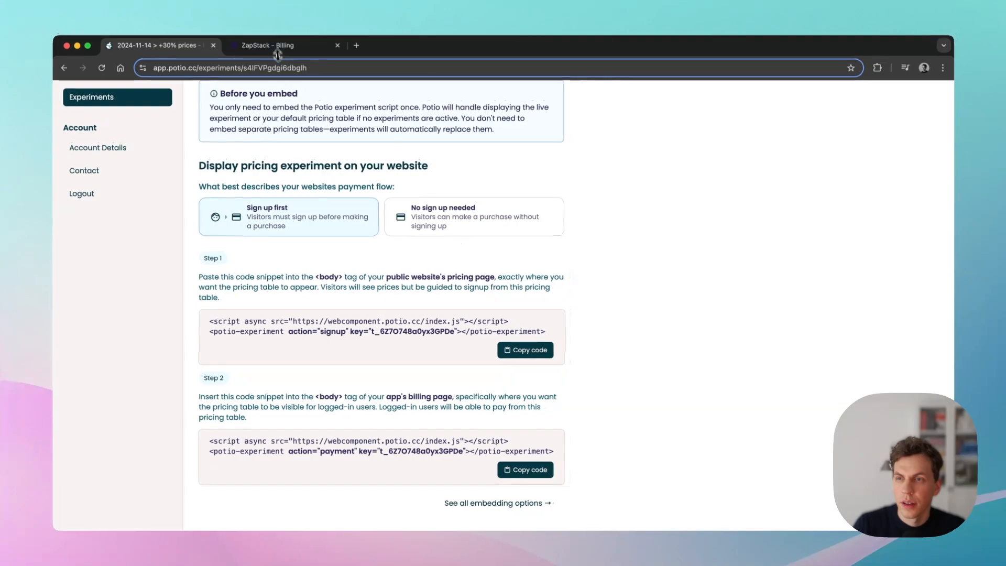
- Reload the ZapStack billing page and walk through the flow from the homepage via pricing and Starter sign-up to billing
left_click(275, 52)
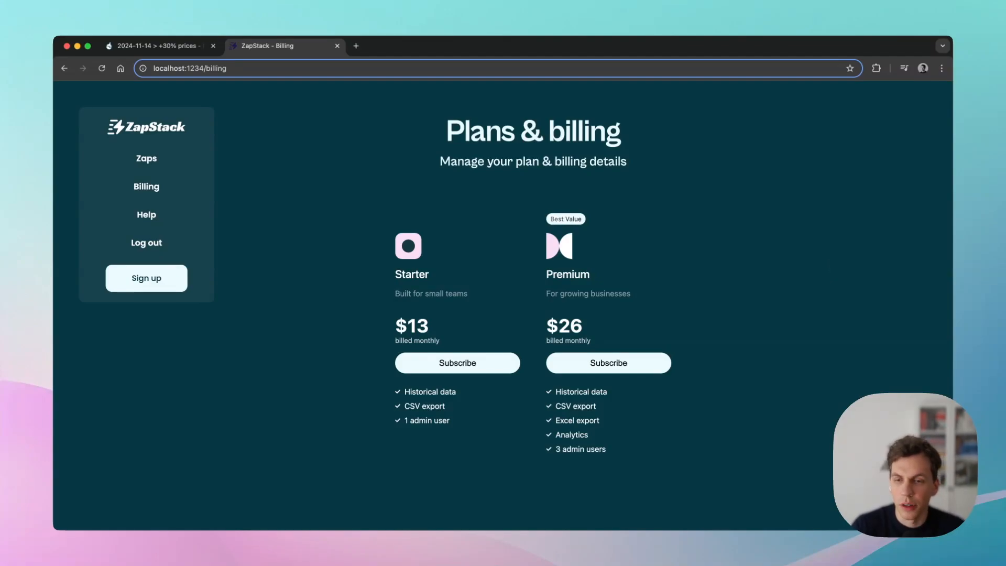
key("super+r")
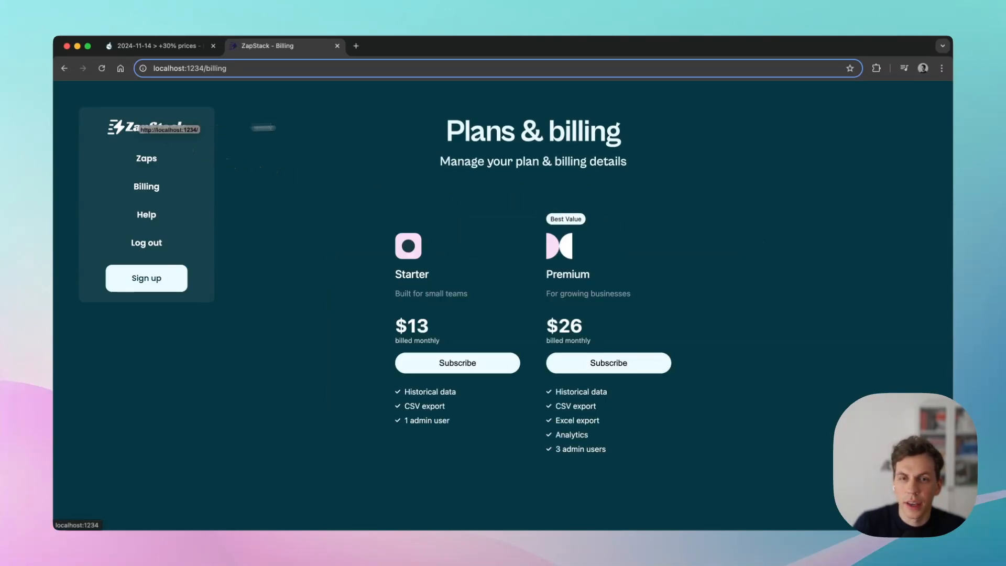
left_click(170, 135)
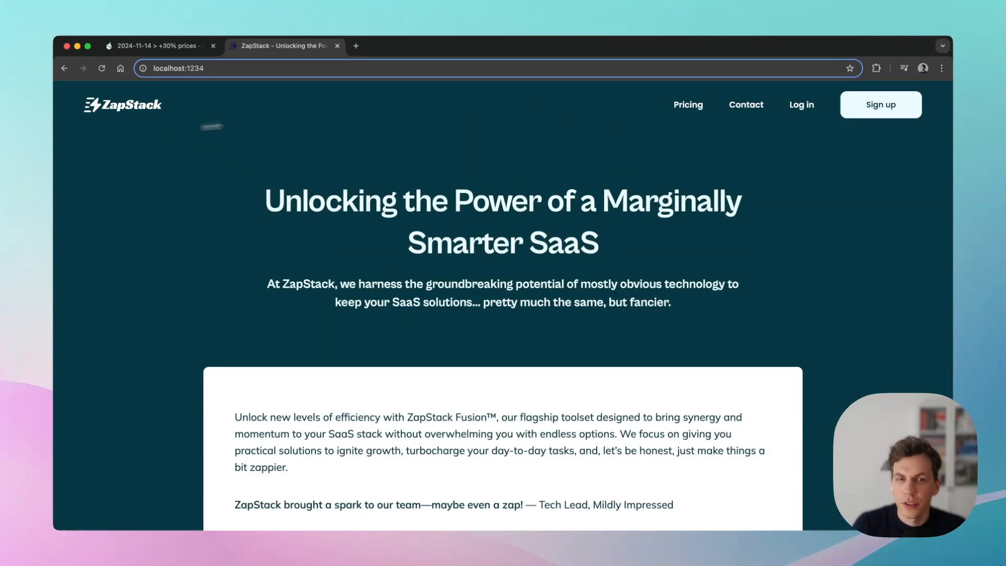
left_click(703, 102)
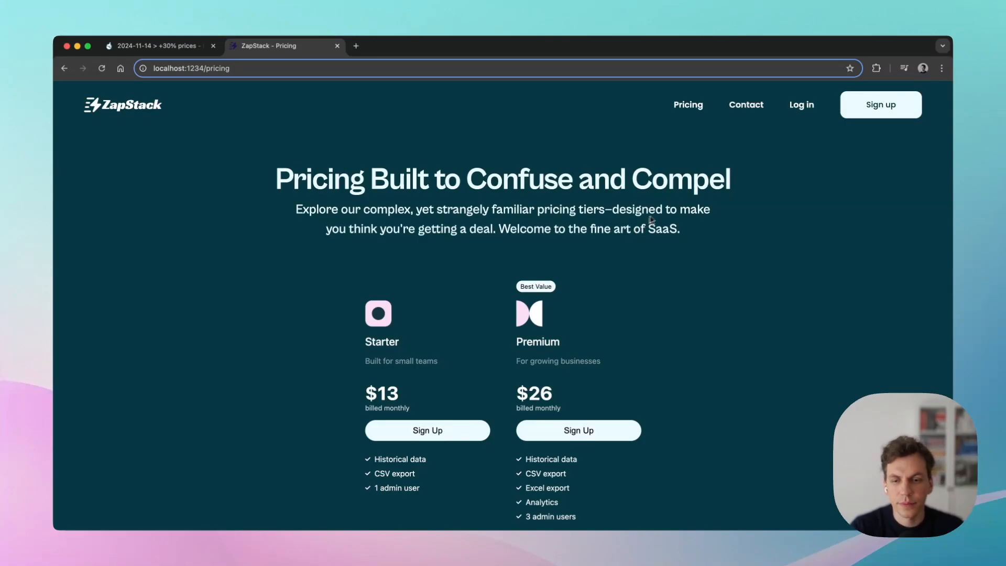
left_click(465, 431)
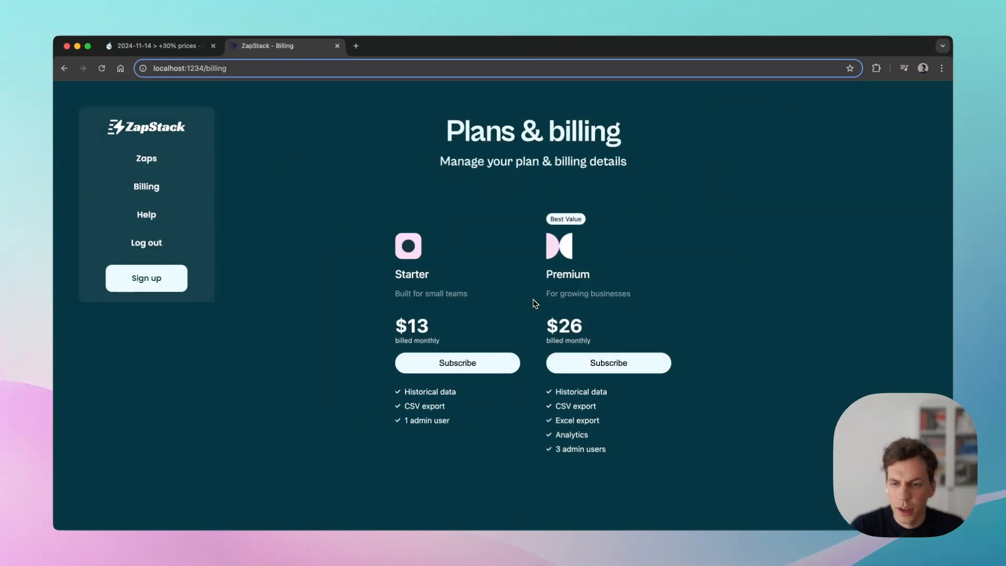
- Start a Premium plan subscription from the billing page and begin filling in the Stripe checkout form
left_click(639, 371)
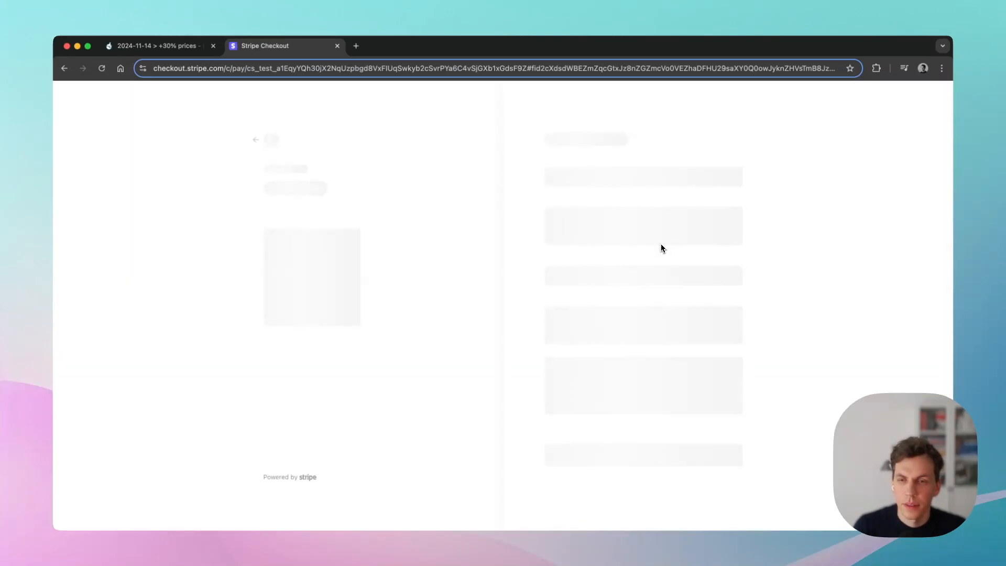
left_click(587, 170)
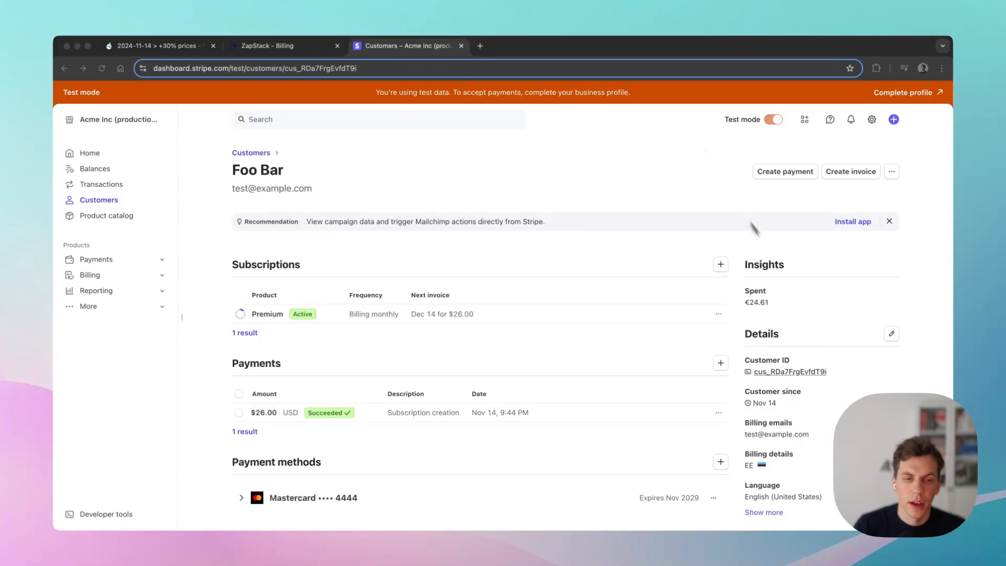
- Copy the Stripe customer's ID and add it as a customer attribute on the payment potio-experiment tag in billing.pug
left_click(813, 372)
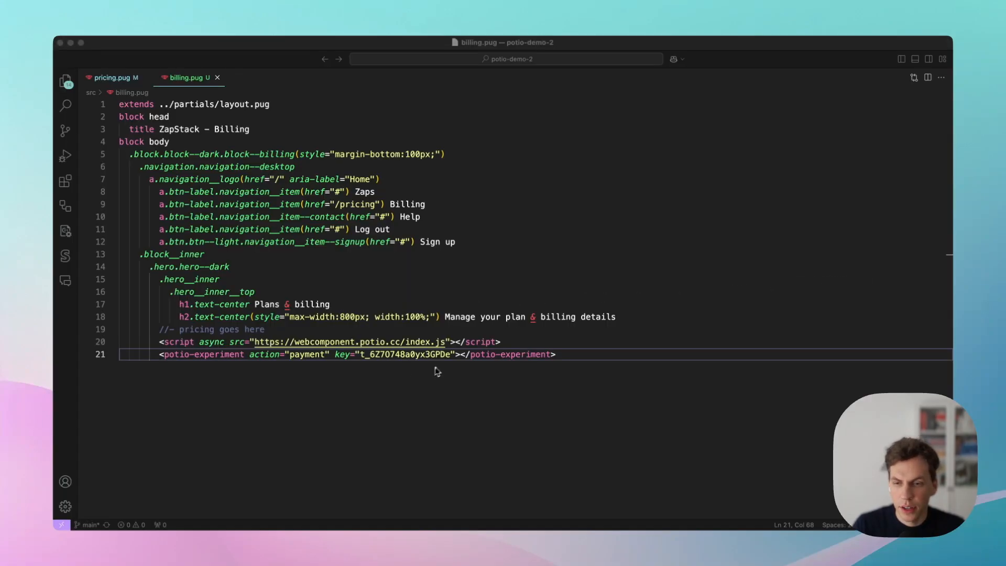
left_click(454, 358)
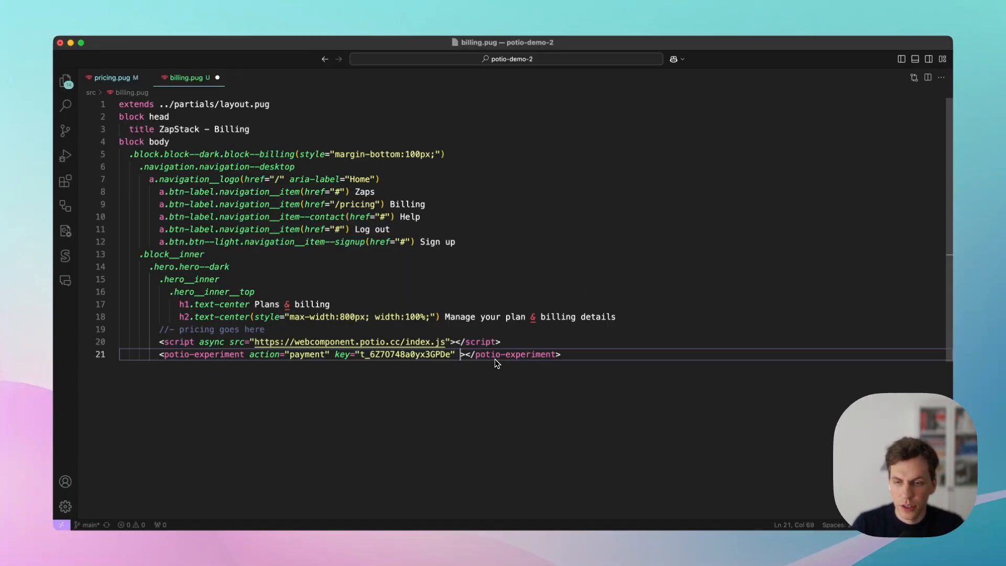
type("customer=\"\"")
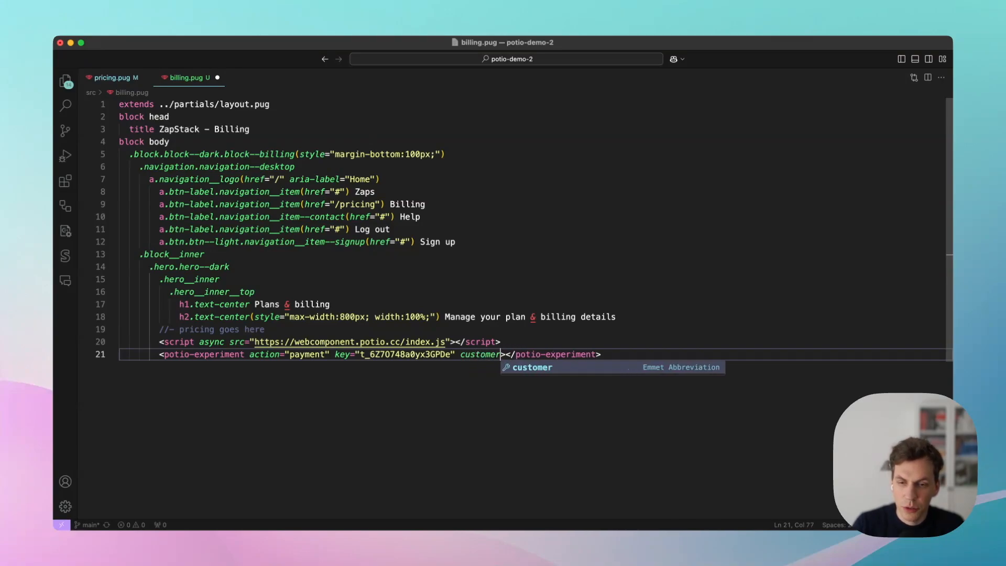
key("super+v")
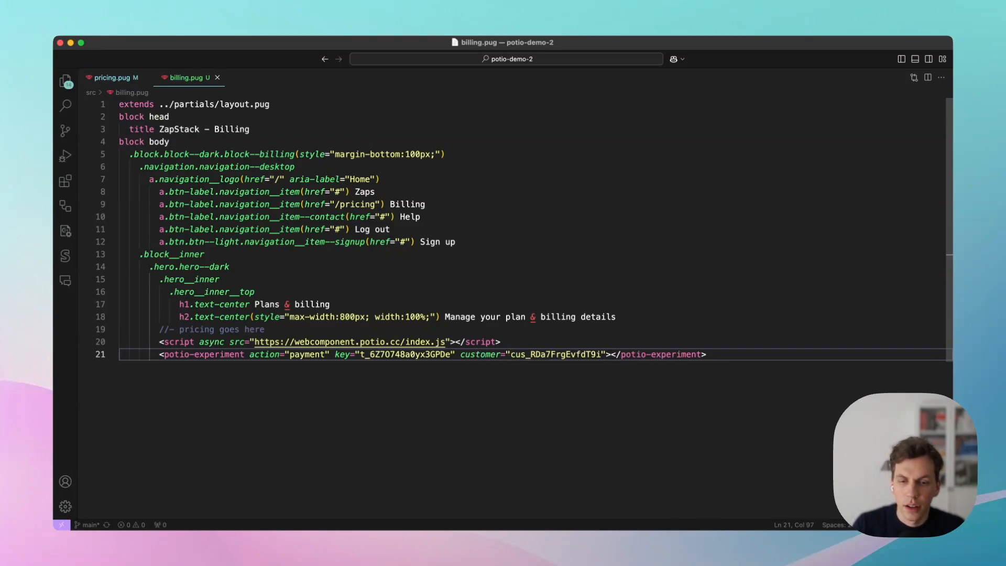
- Return to the browser and reload the ZapStack billing page to check the plan selection for the subscribed customer
key("super+Tab")
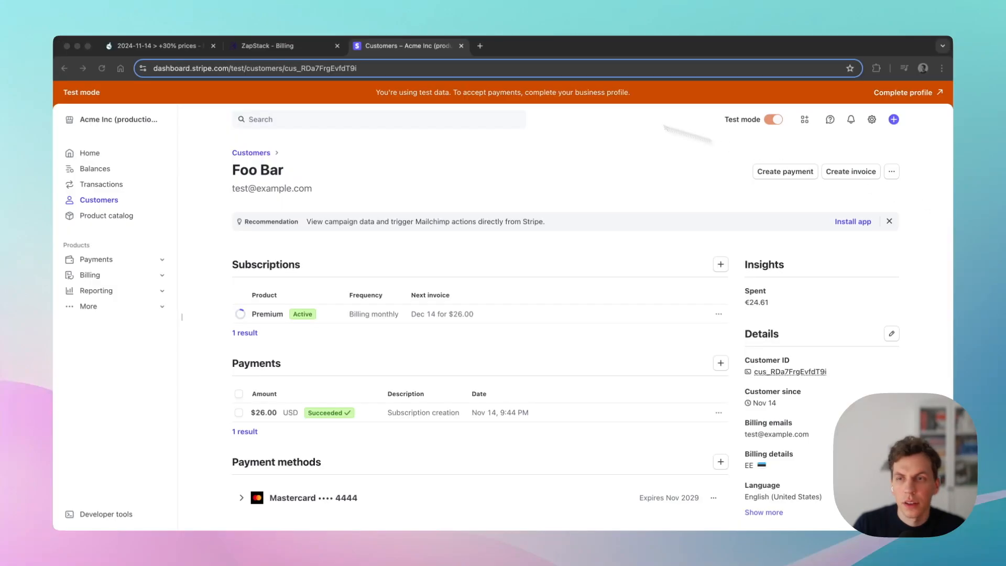
left_click(280, 45)
key("super+r")
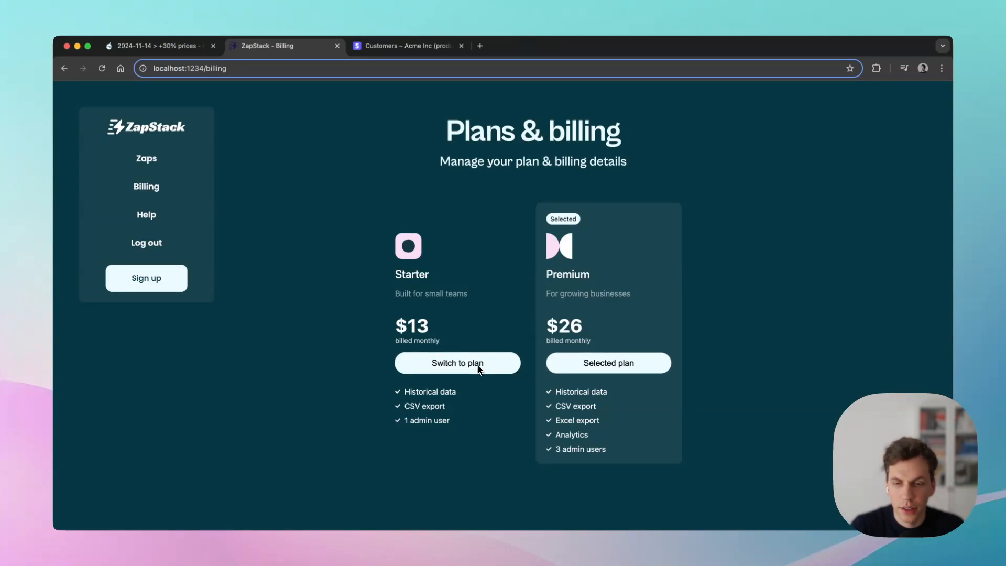
- Switch to Potio and open the analytics of the 2024-11-14 > +30% prices experiment
key("super+Tab")
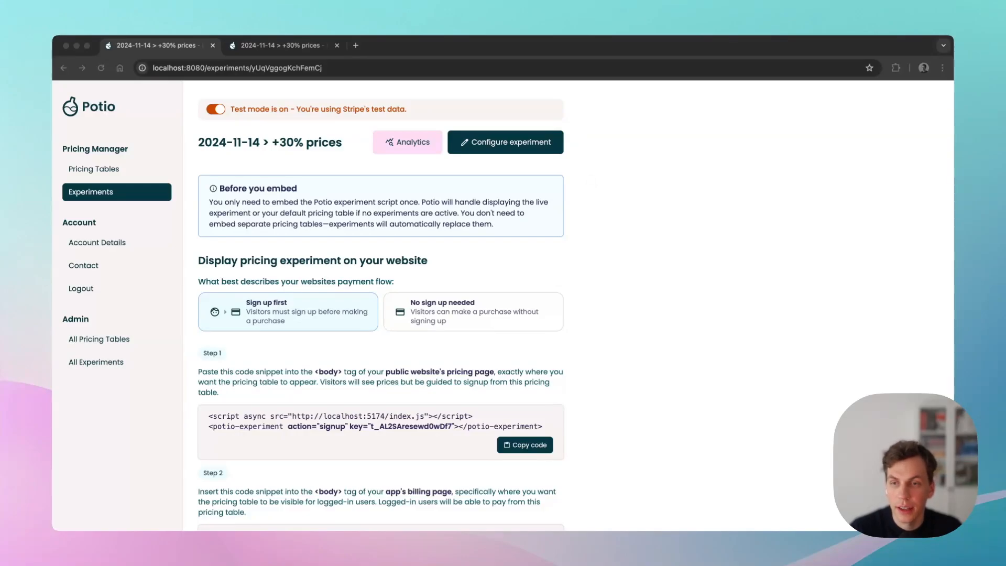
left_click(413, 157)
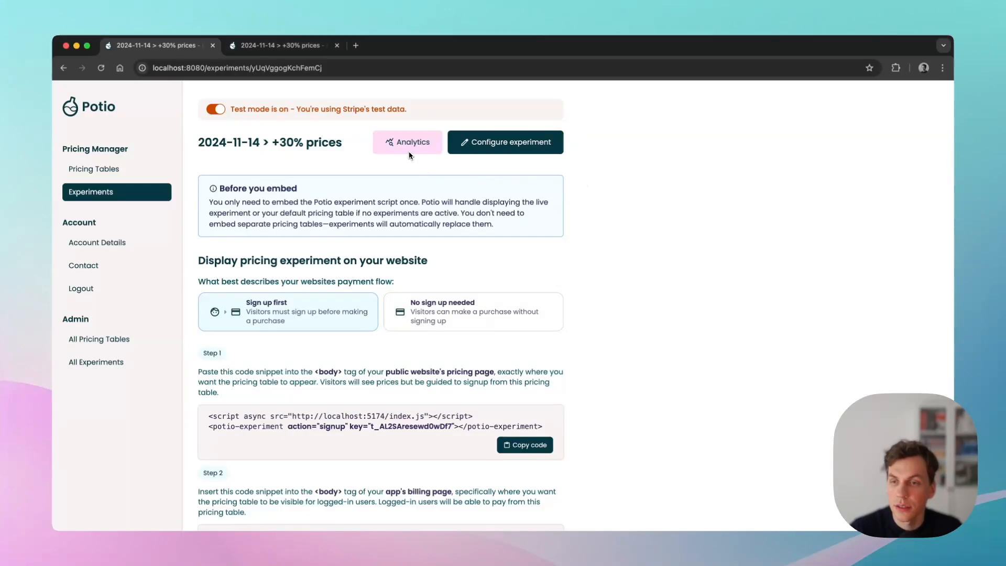
left_click(401, 143)
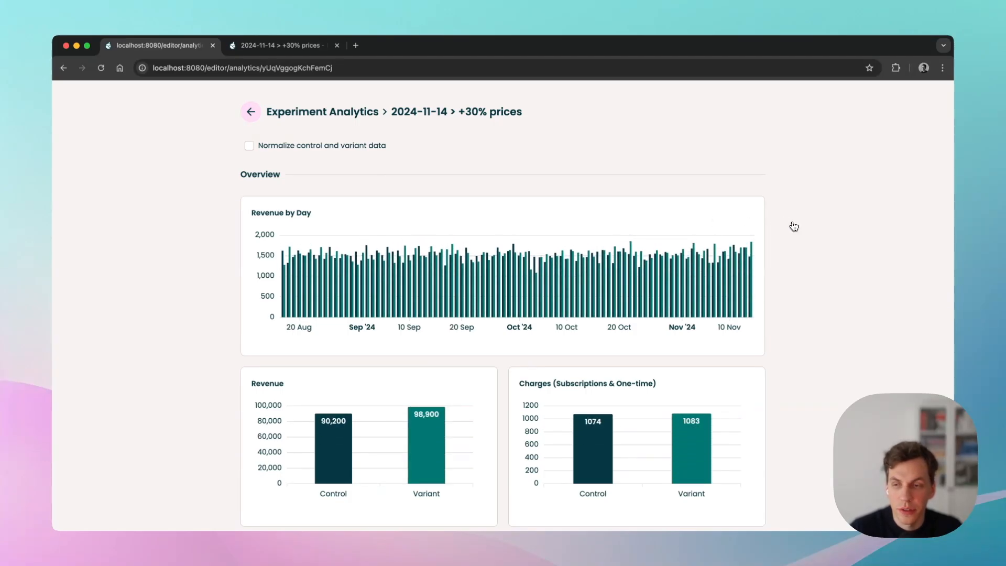
- Look through the experiment's revenue, charges, subscriptions, trials and one-time payments charts and return to the overview
scroll(791, 252, "down", 5)
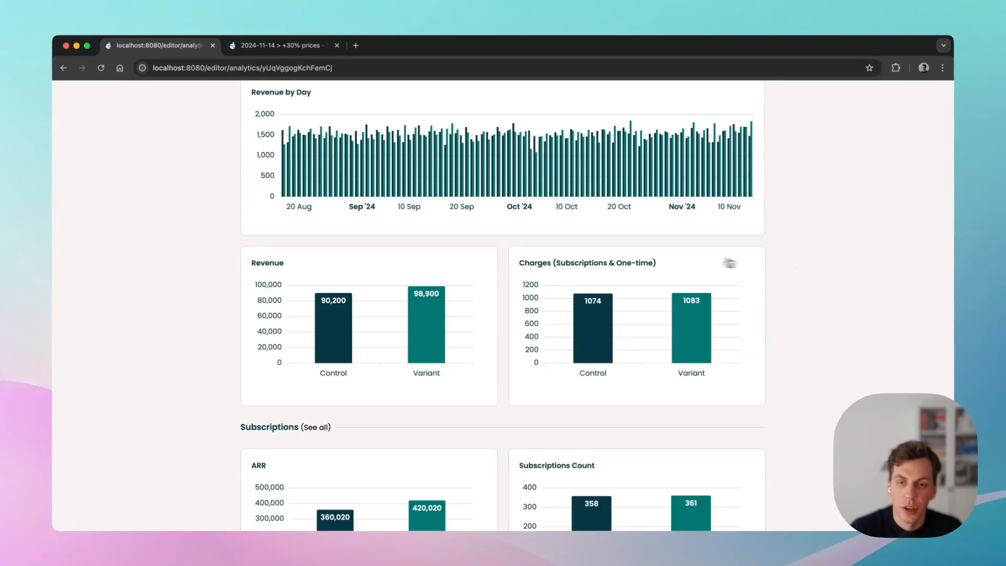
scroll(775, 274, "down", 5)
scroll(775, 274, "down", 5)
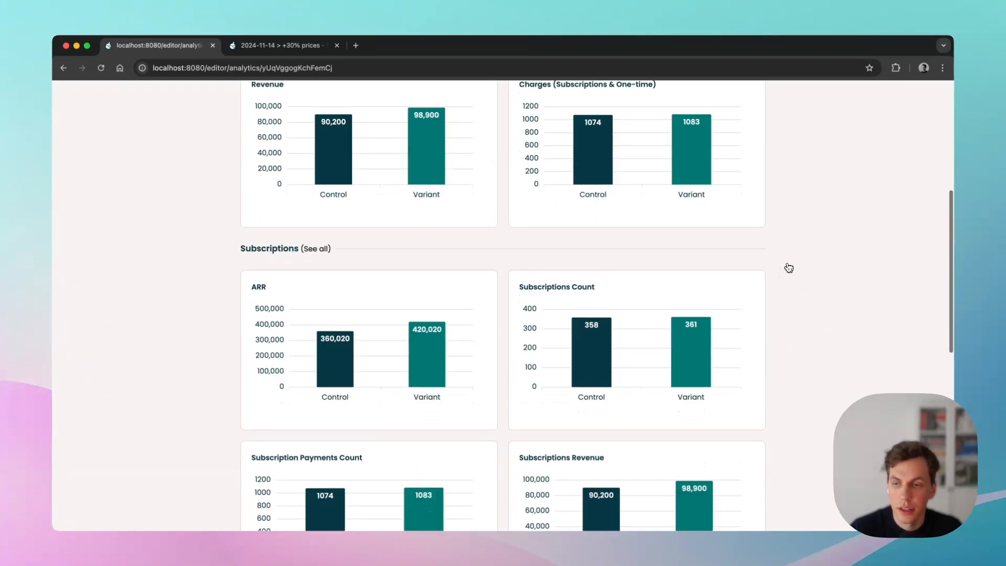
scroll(796, 280, "down", 5)
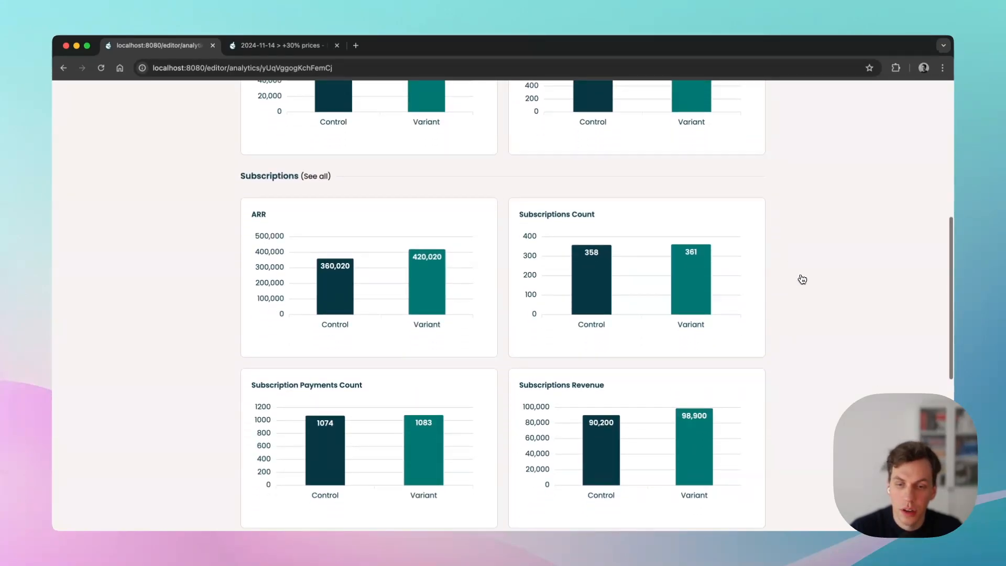
scroll(802, 281, "down", 10)
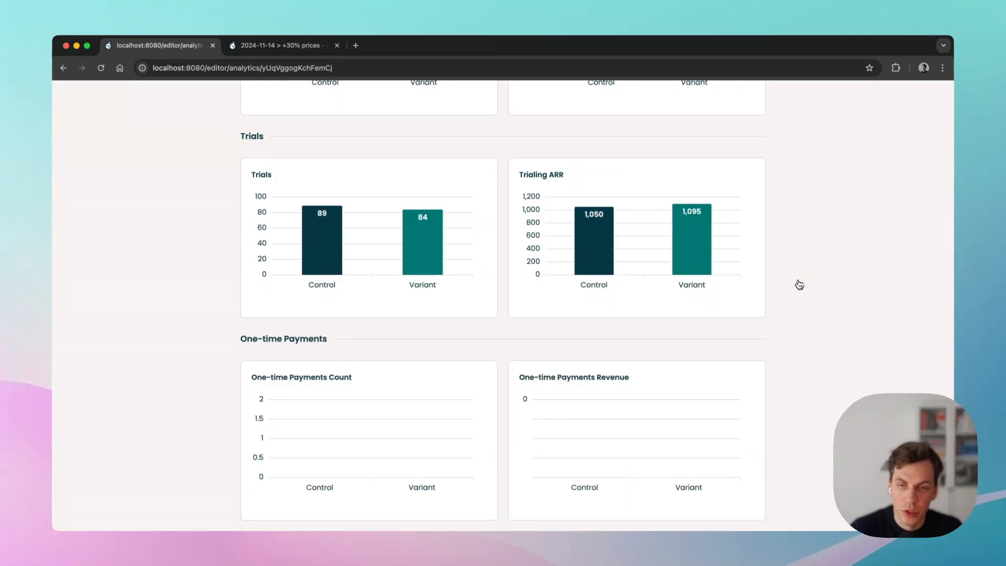
scroll(793, 293, "up", 20)
scroll(813, 289, "up", 5)
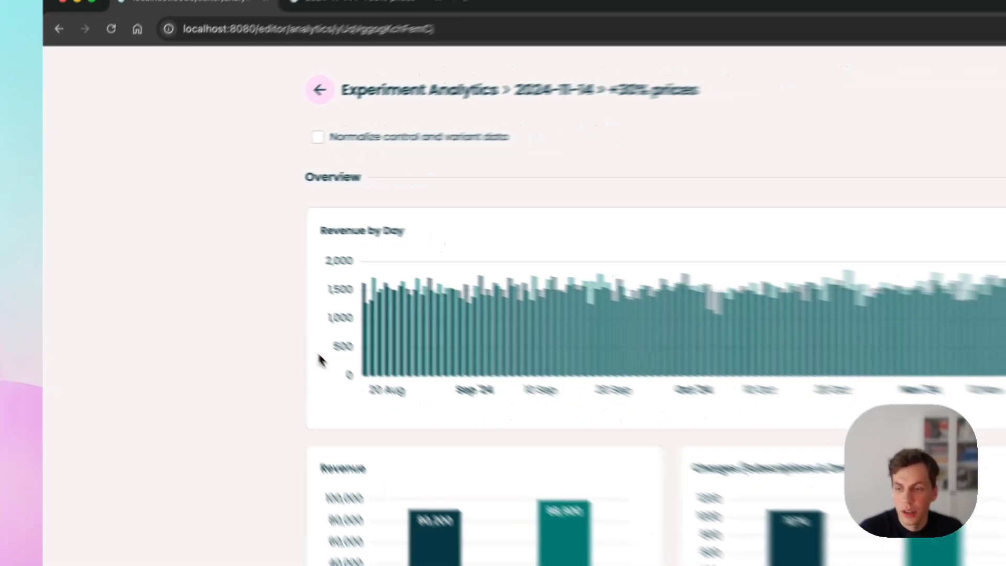
- Compare the control and variant results for ARR and subscriptions count, and review the trials and one-time payments charts again
scroll(232, 421, "down", 5)
scroll(167, 315, "down", 3)
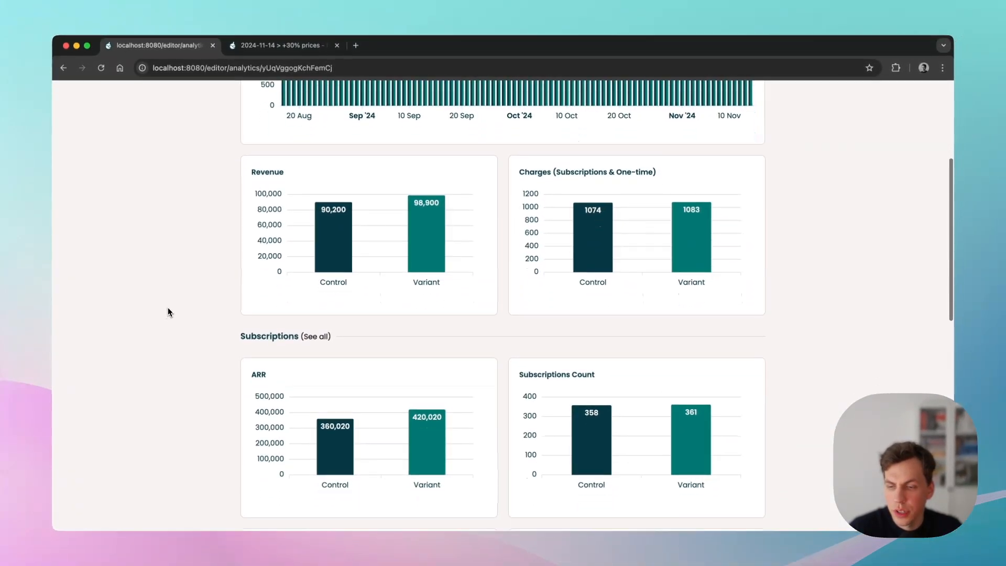
scroll(197, 312, "down", 1)
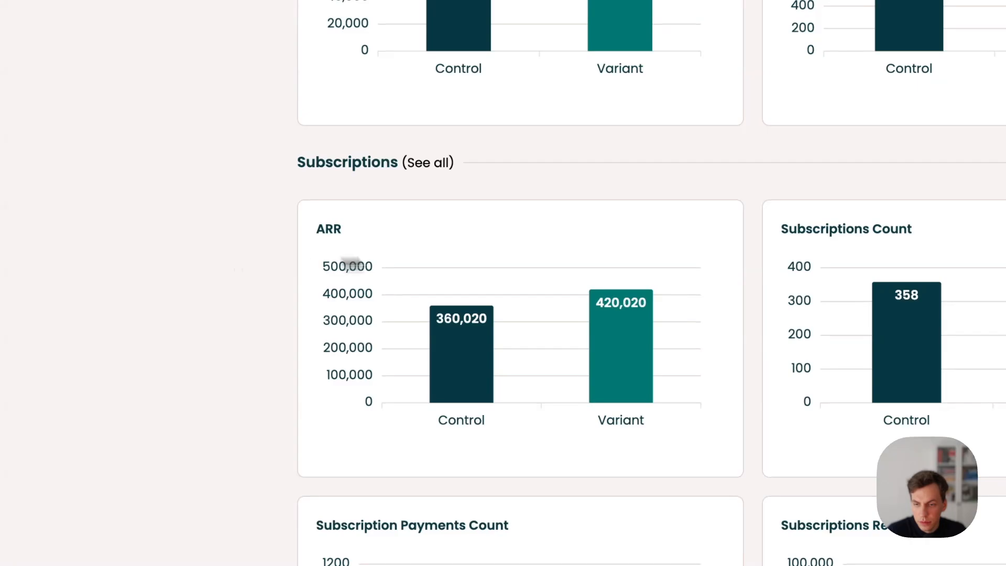
mouse_move(640, 321)
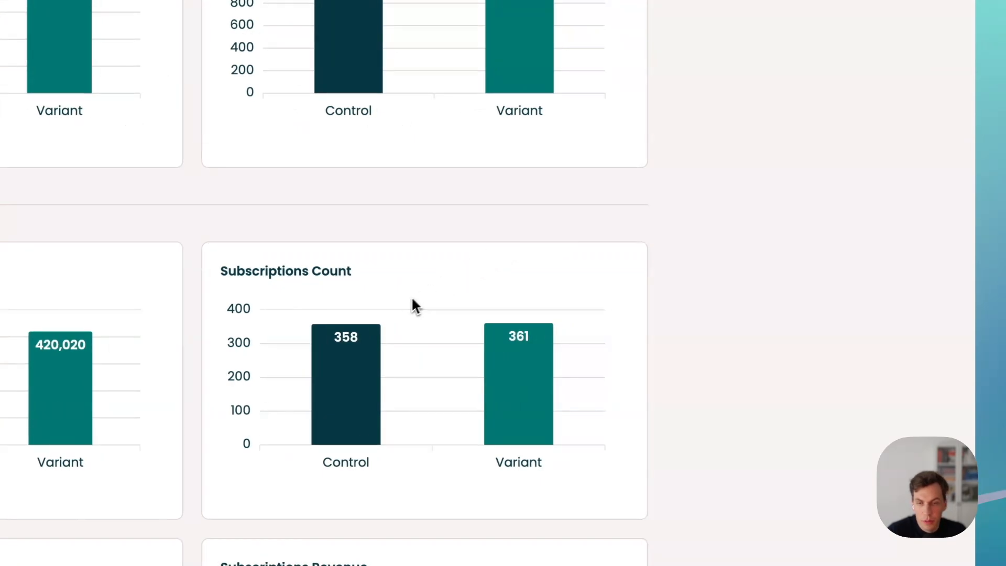
mouse_move(538, 390)
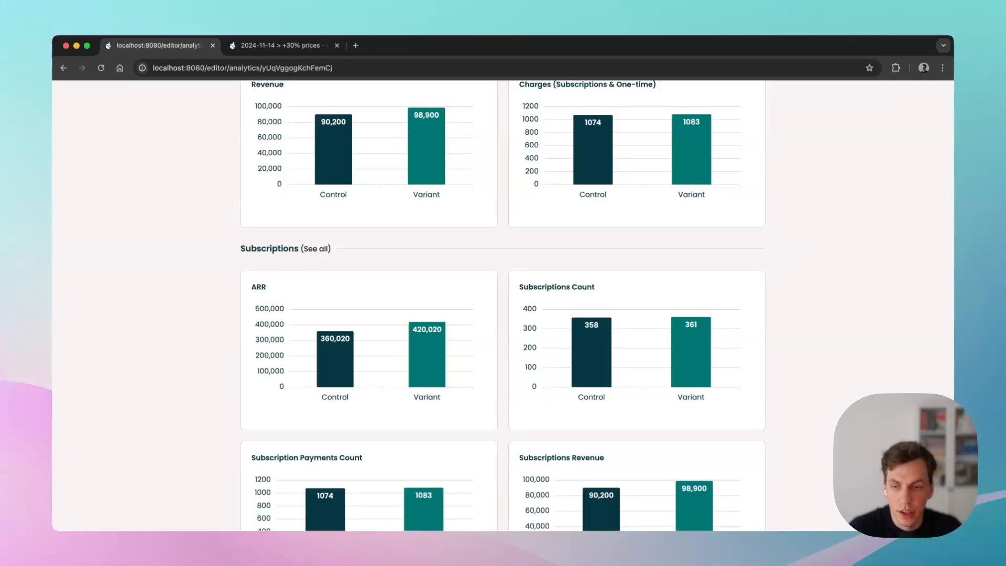
scroll(821, 262, "down", 8)
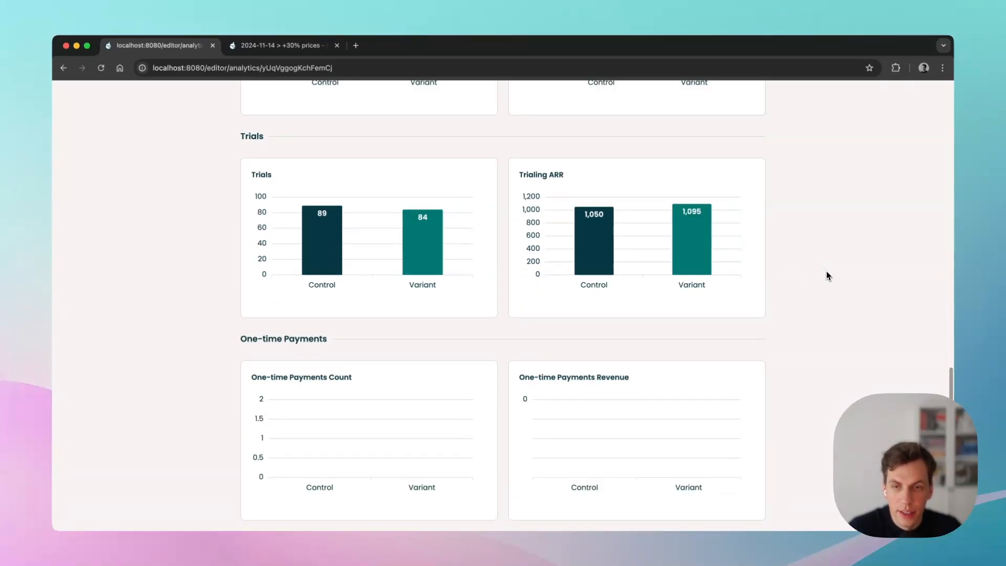
scroll(825, 270, "up", 10)
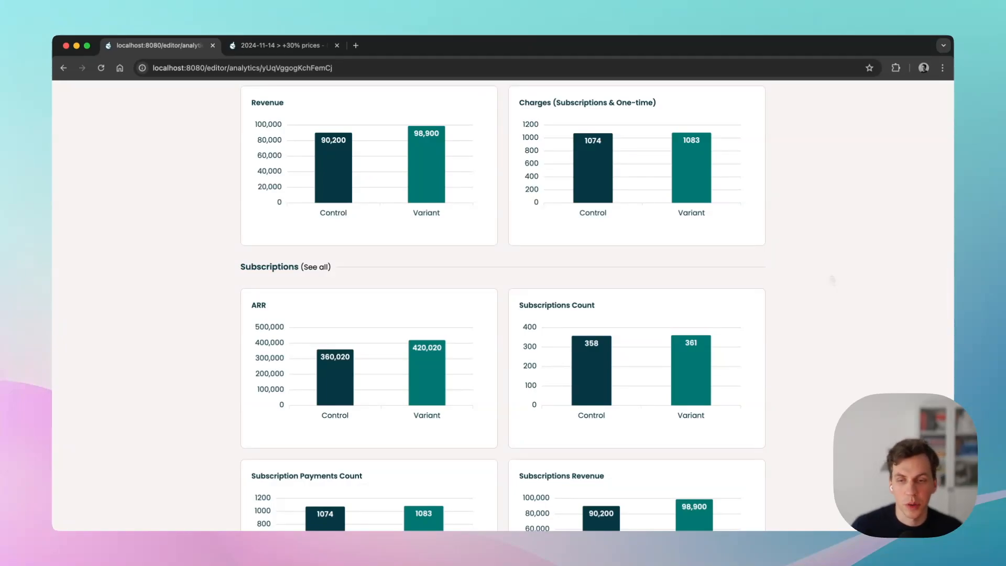